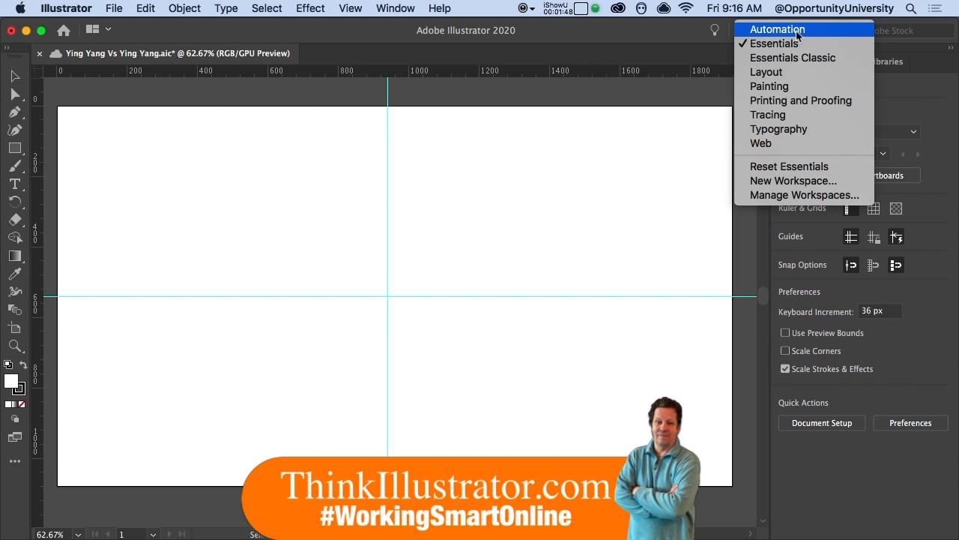
# Step: Reset the workspace to the default Essentials layout so the Properties panel appears
pyautogui.click(785, 166)
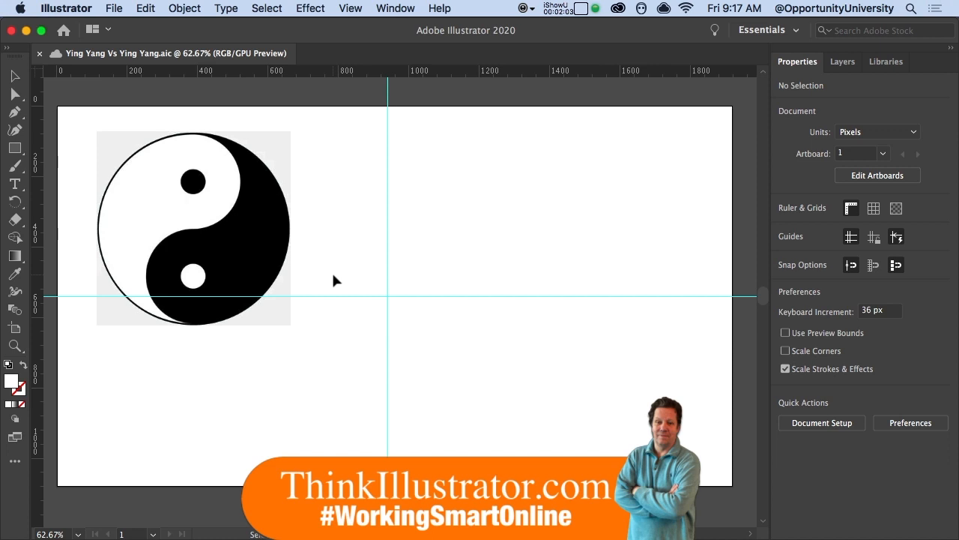
# Step: Hide the cyan guides on the artboard with Cmd+; and return to the Selection tool
pyautogui.press('a')
pyautogui.press('super+semicolon')
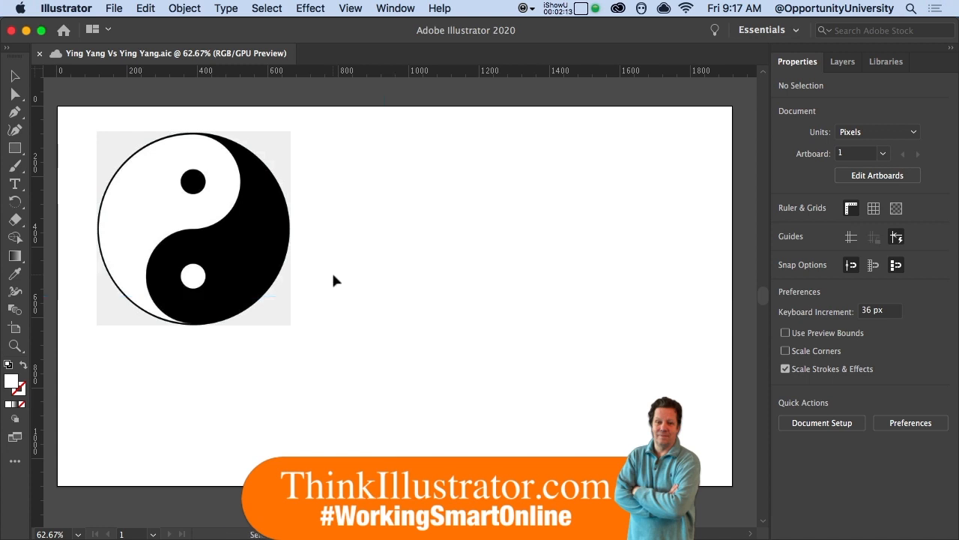
pyautogui.press('v')
# Step: Draw a 494 px circle beside the yin-yang with white fill and black 1 pt outline
pyautogui.press('l')
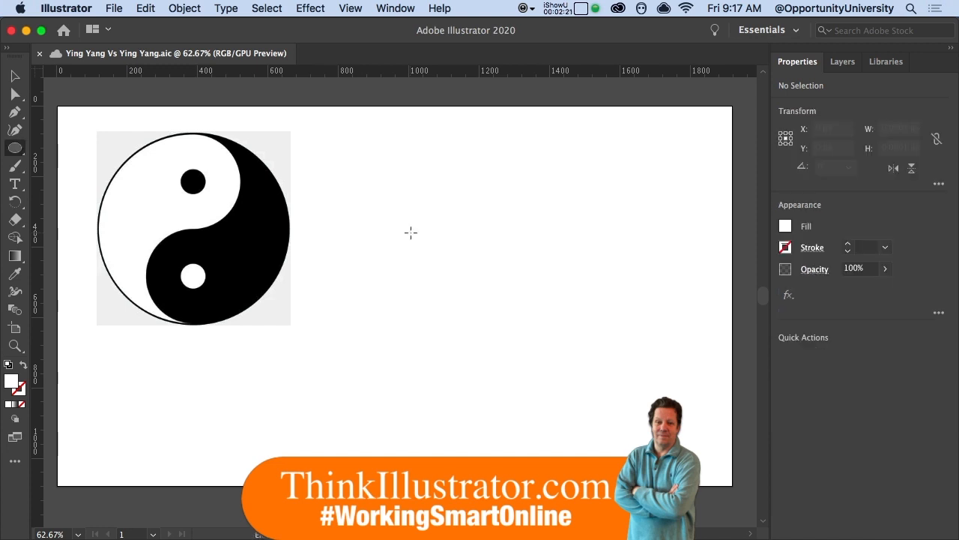
pyautogui.moveTo(388, 179); pyautogui.dragTo(542, 351)
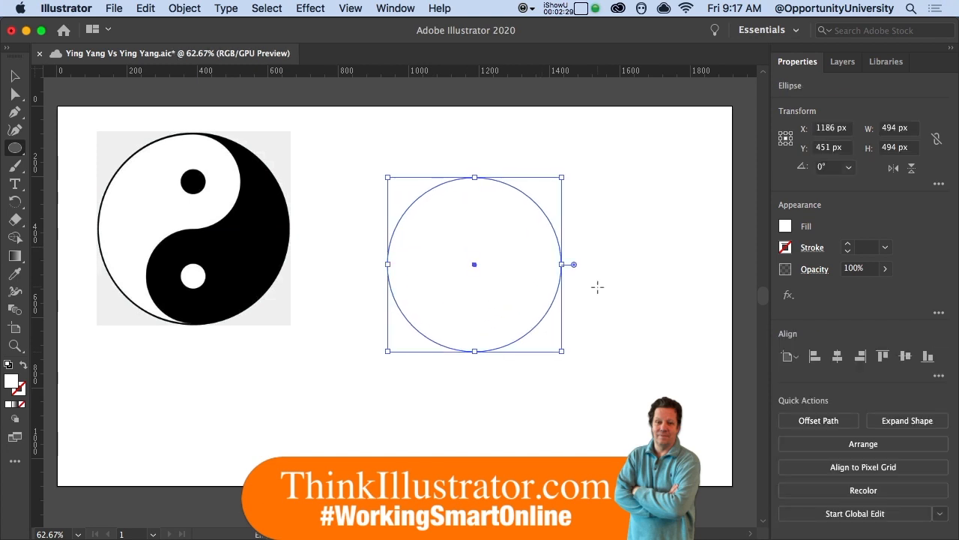
pyautogui.press('d')
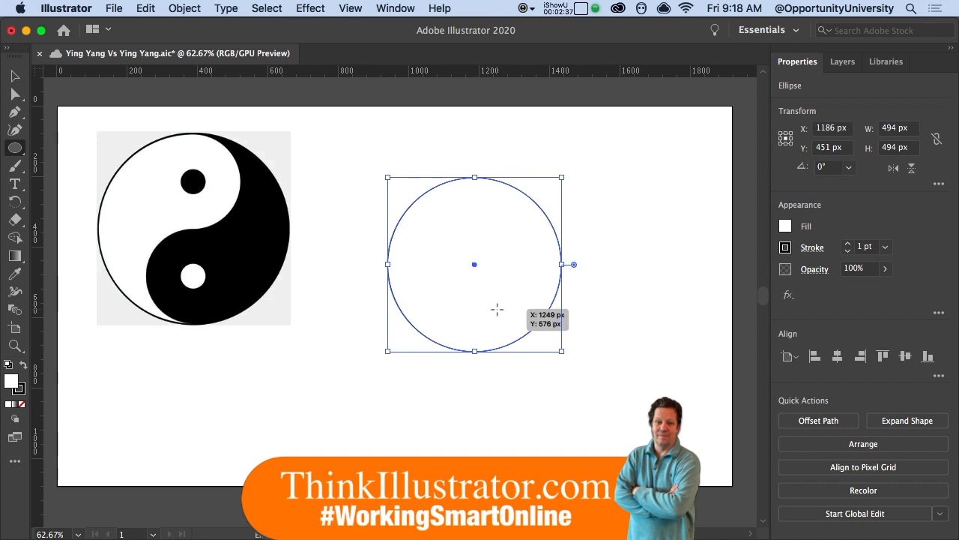
pyautogui.press('s')
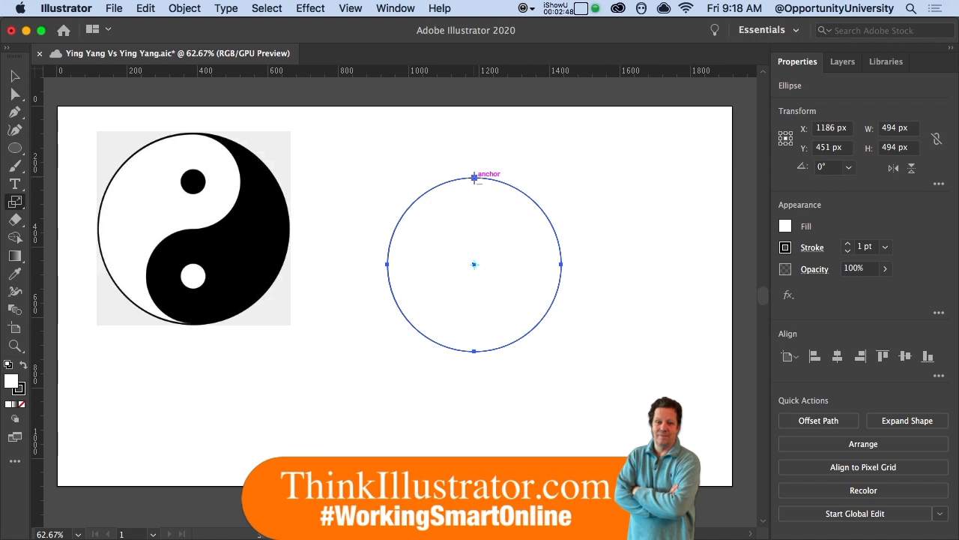
# Step: Make a 50% scaled copy of the big circle anchored at its top point, 247 px across
pyautogui.keyDown('alt'); pyautogui.click(474, 177); pyautogui.keyUp('alt')
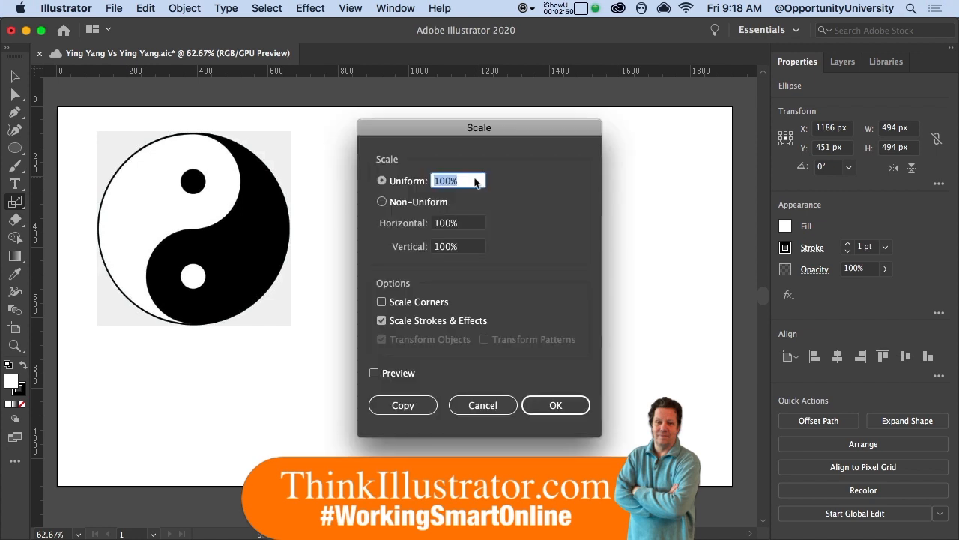
pyautogui.write('50')
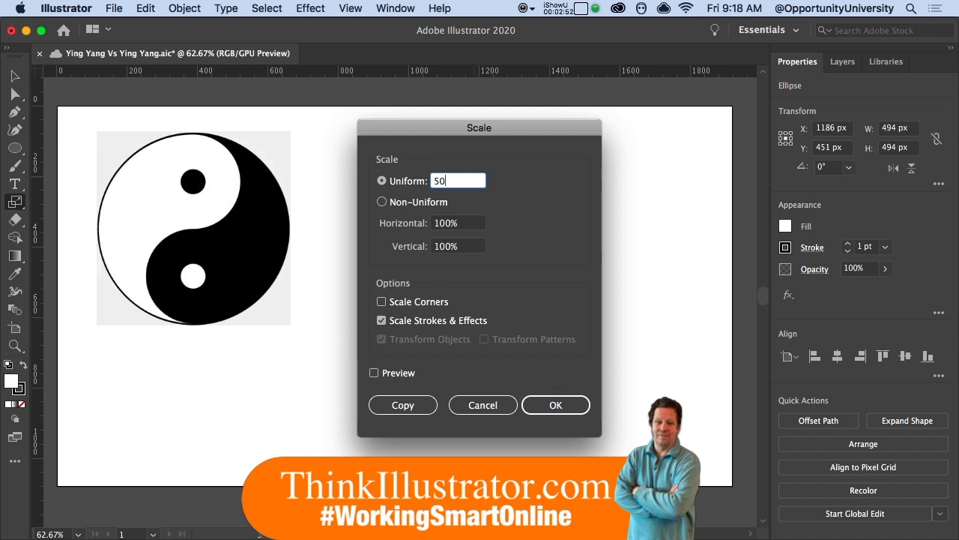
pyautogui.click(409, 408)
pyautogui.click(410, 413)
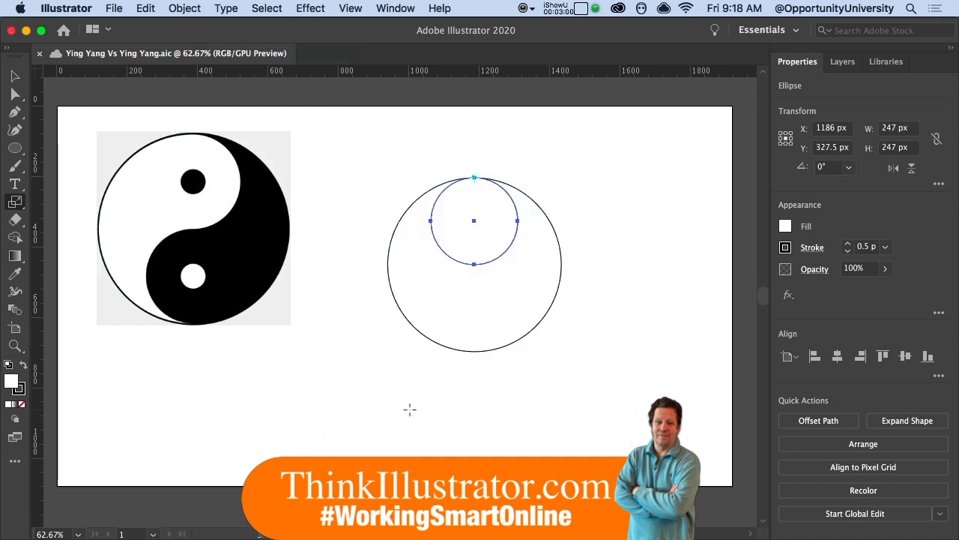
# Step: Make a 25% copy of the half-size circle as a 61.75 px dot centred inside it
pyautogui.press('Return')
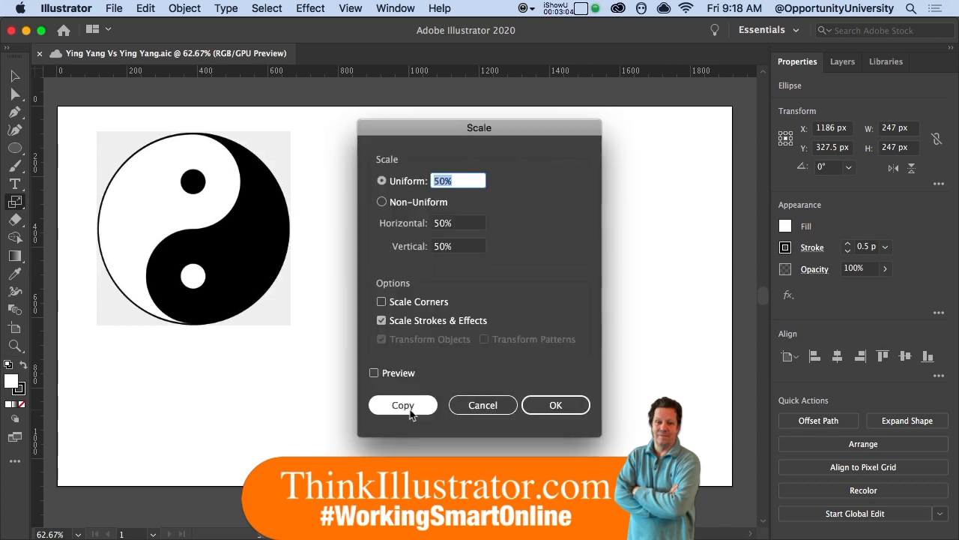
pyautogui.write('25')
pyautogui.click(403, 406)
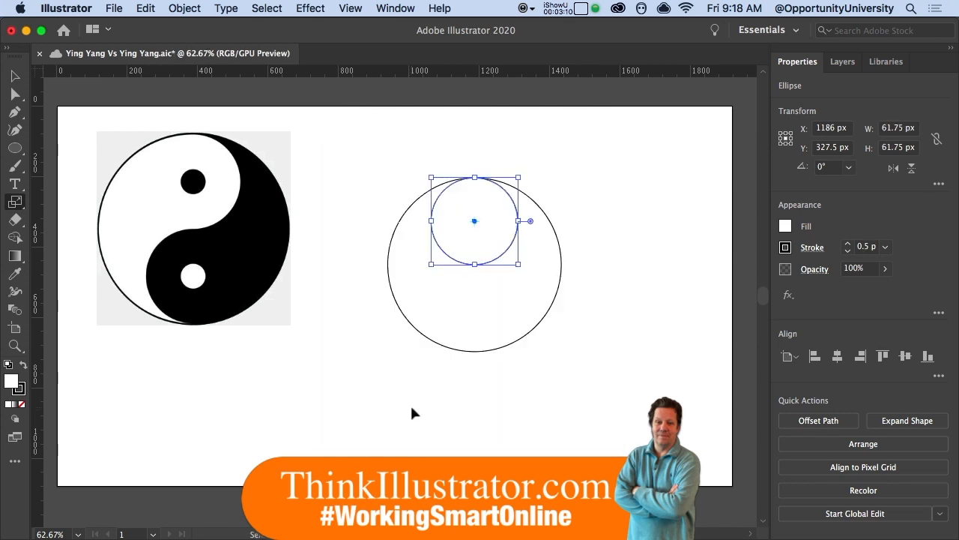
pyautogui.press('super+d')
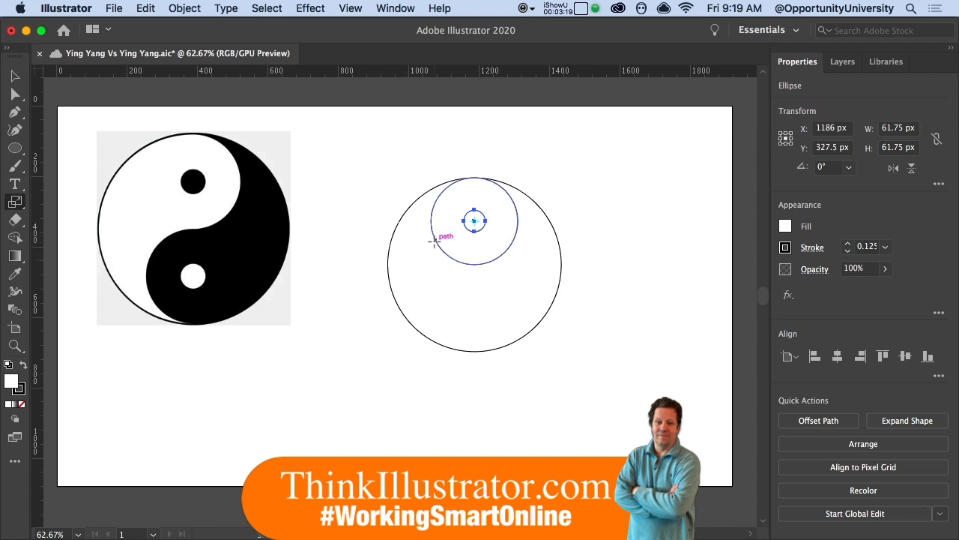
pyautogui.press('super')
pyautogui.press('super+y')
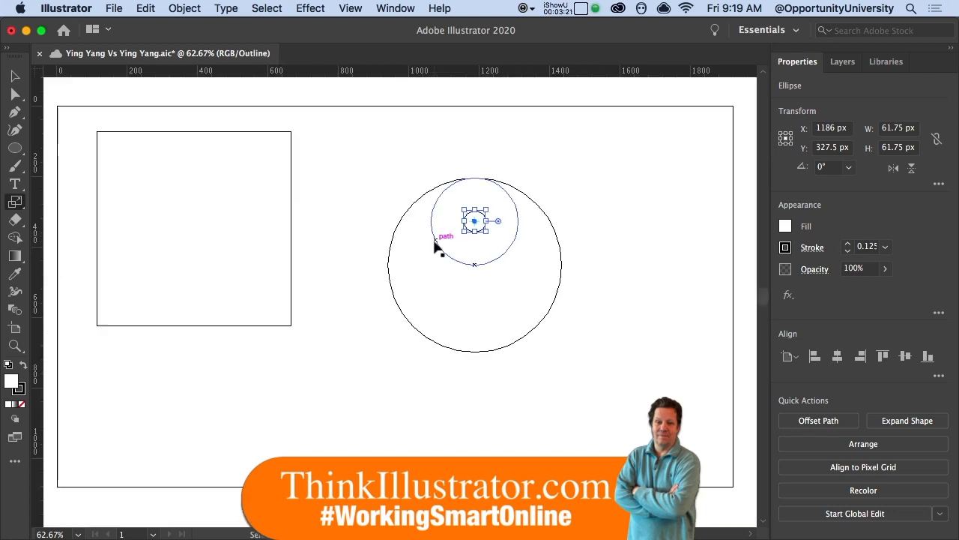
pyautogui.moveTo(440, 235); pyautogui.dragTo(500, 256)
pyautogui.press('a')
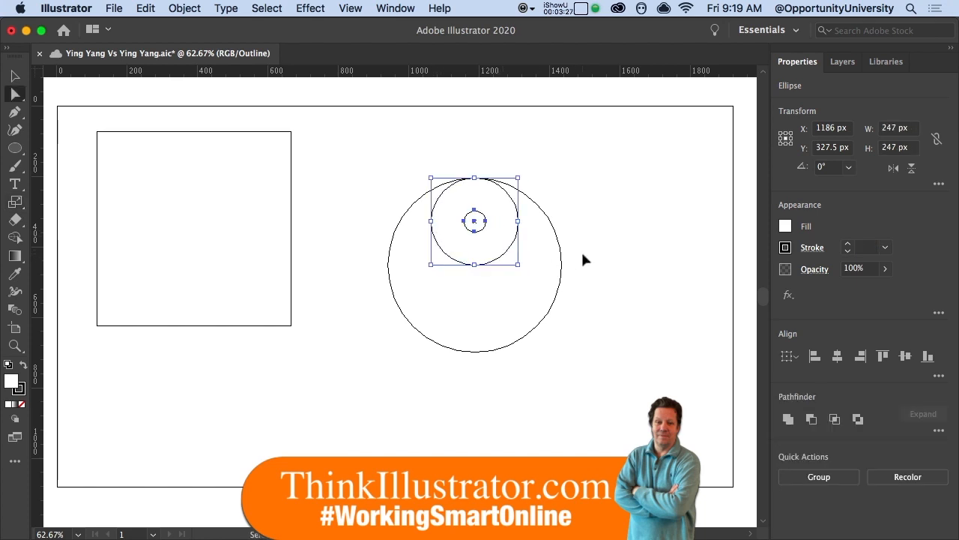
pyautogui.click(581, 252)
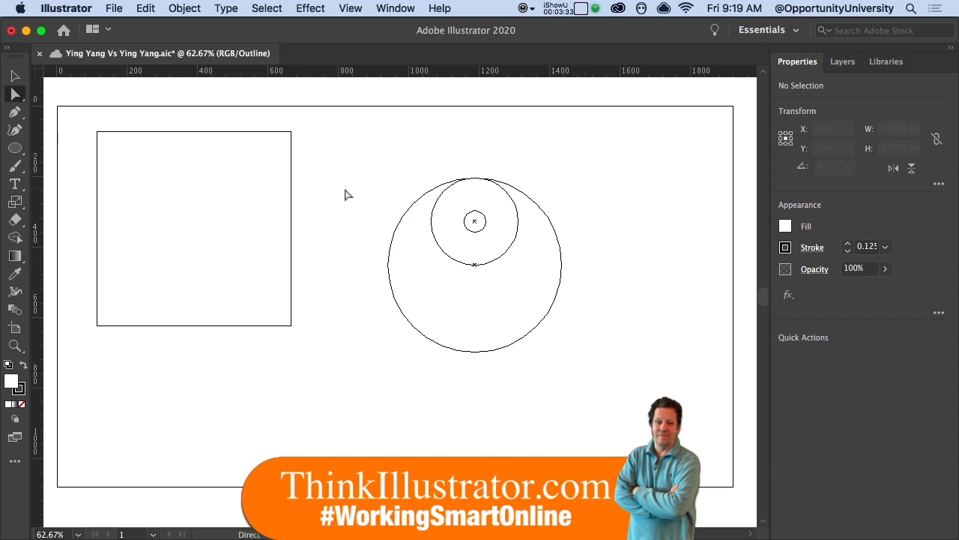
pyautogui.press('s')
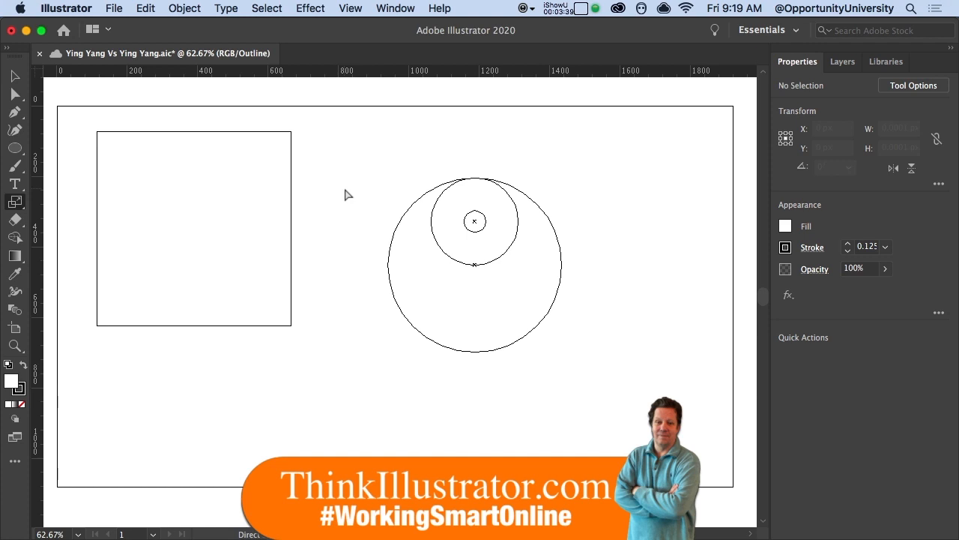
pyautogui.press('super+y')
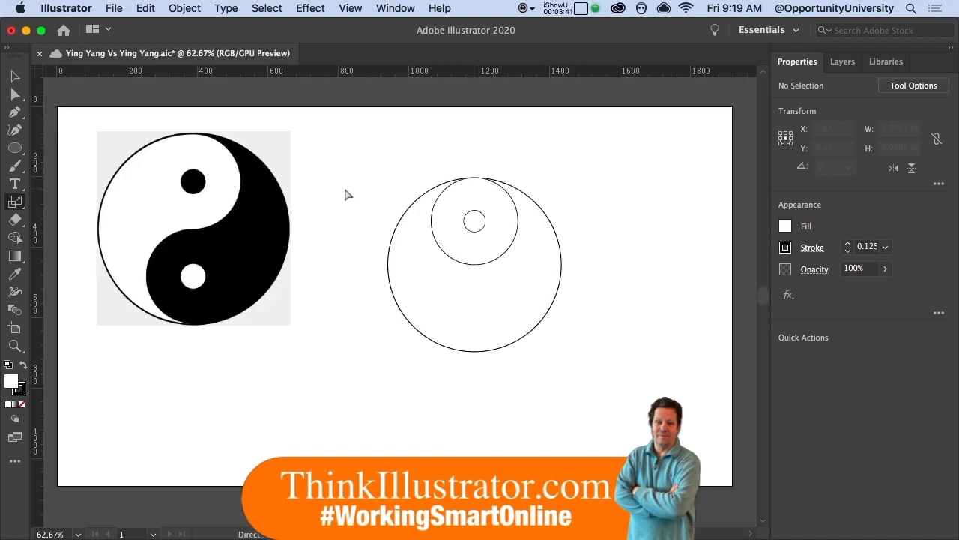
# Step: Select the half-size circle and its dot and confirm its 247 px height in the Transform panel
pyautogui.click(500, 259)
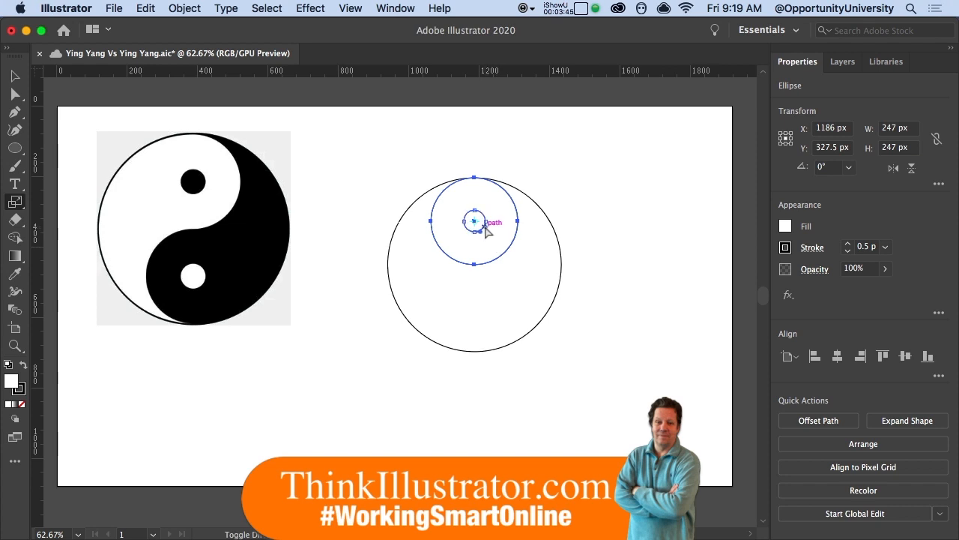
pyautogui.click(485, 232)
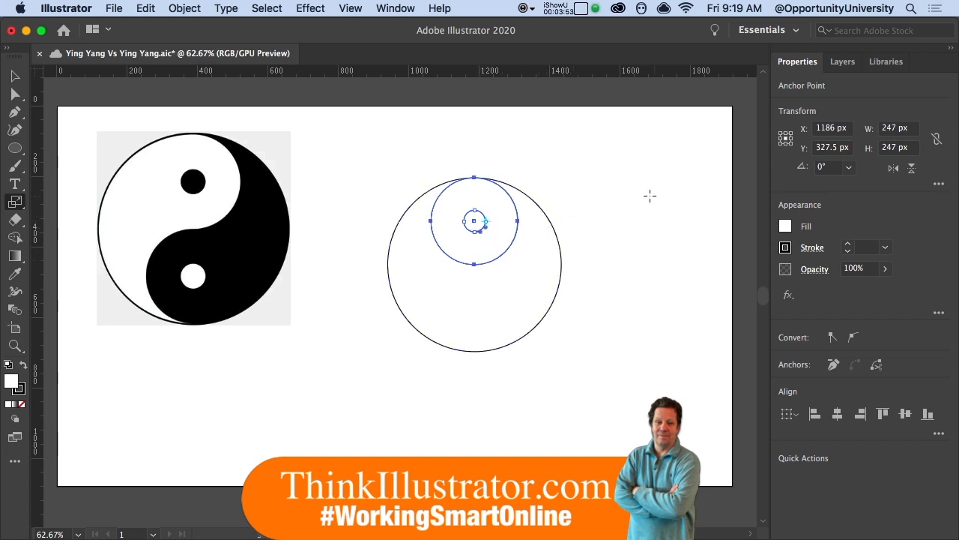
pyautogui.click(911, 148)
pyautogui.moveTo(911, 149); pyautogui.dragTo(881, 149)
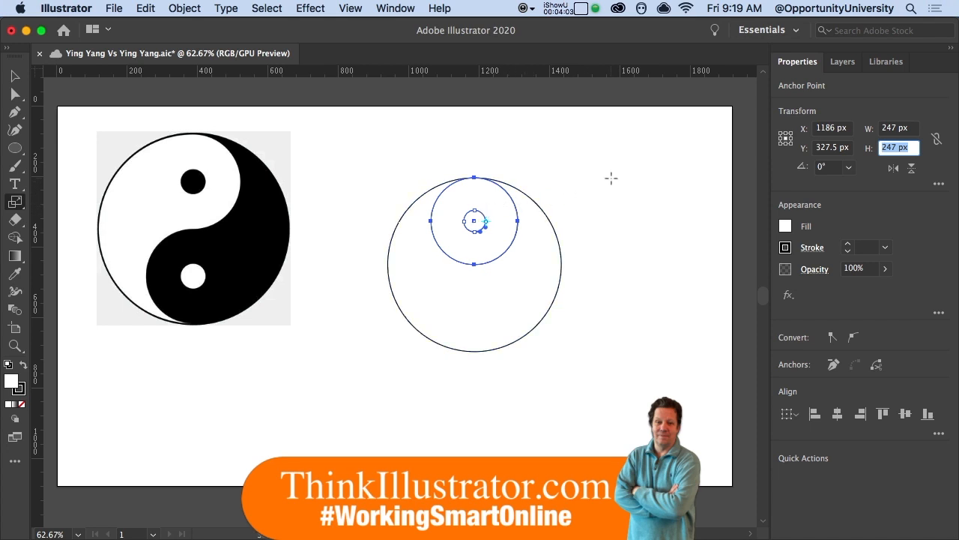
pyautogui.press('Return')
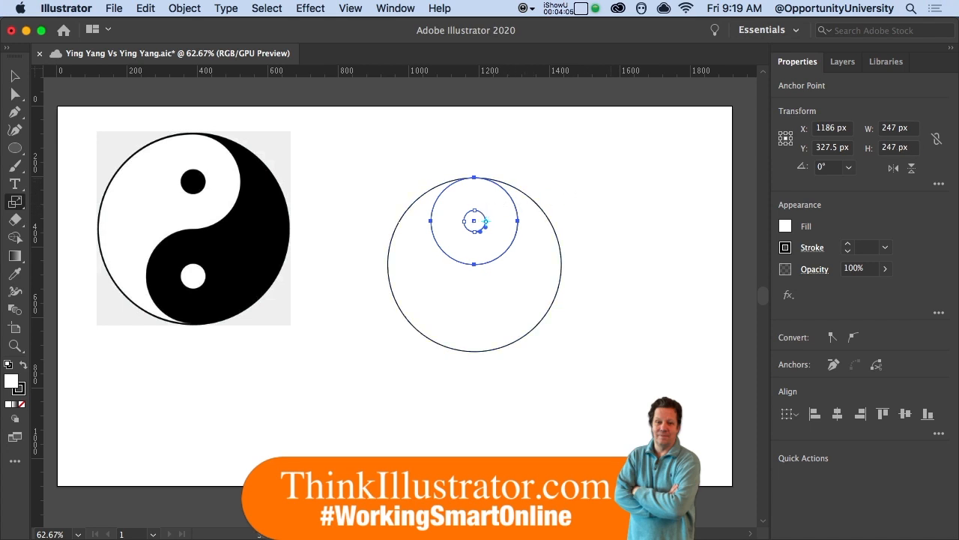
pyautogui.click(182, 15)
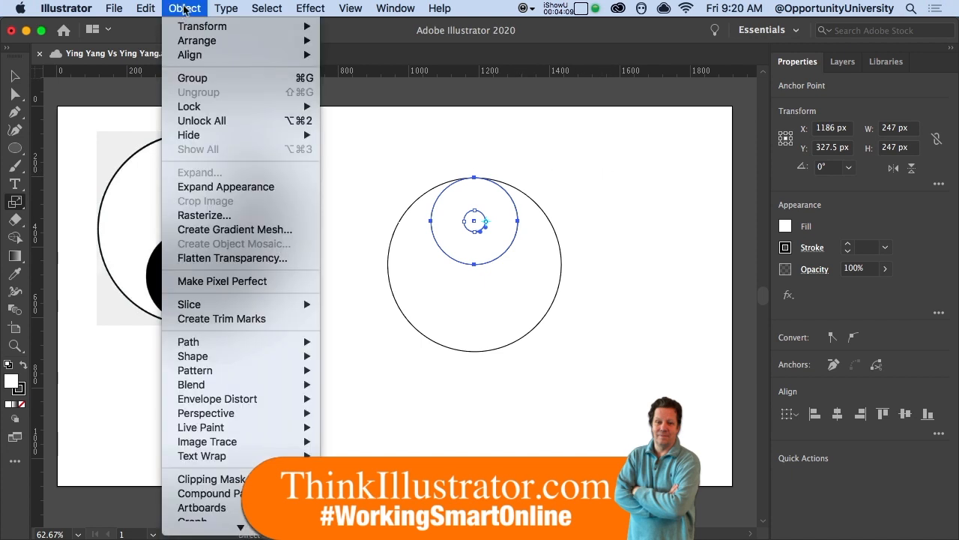
# Step: Try a Move copy with 0 px horizontal and a pasted 247 px vertical offset, then undo the distorted result
pyautogui.click(185, 7)
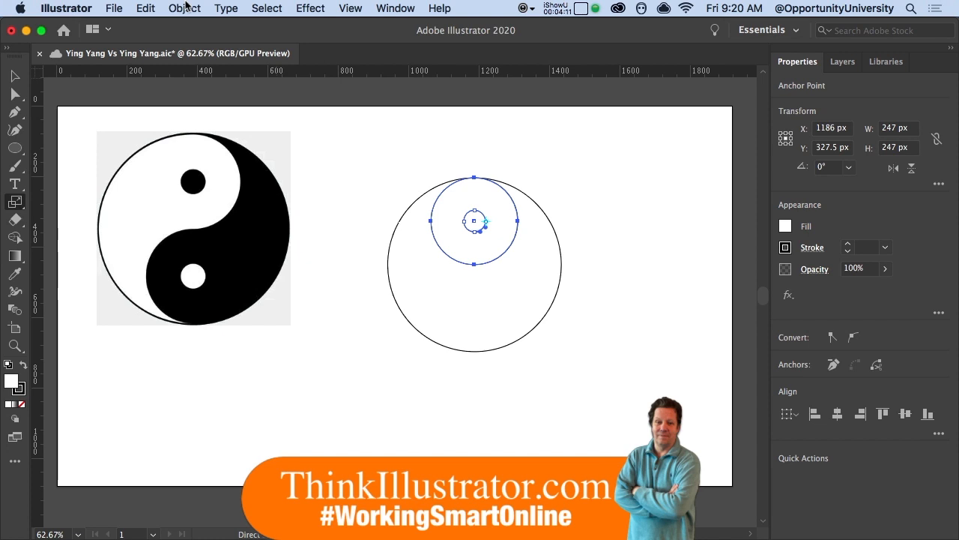
pyautogui.press('super+shift+m')
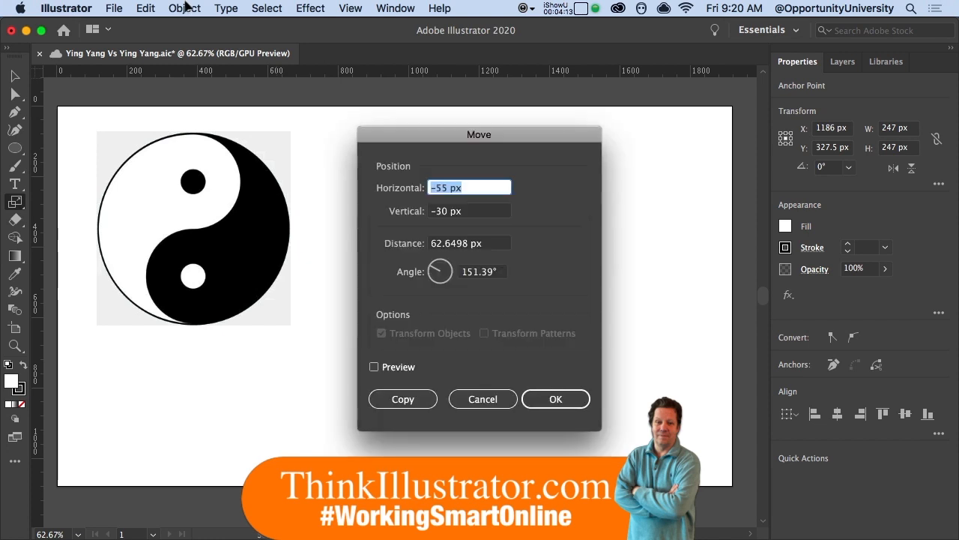
pyautogui.write('0')
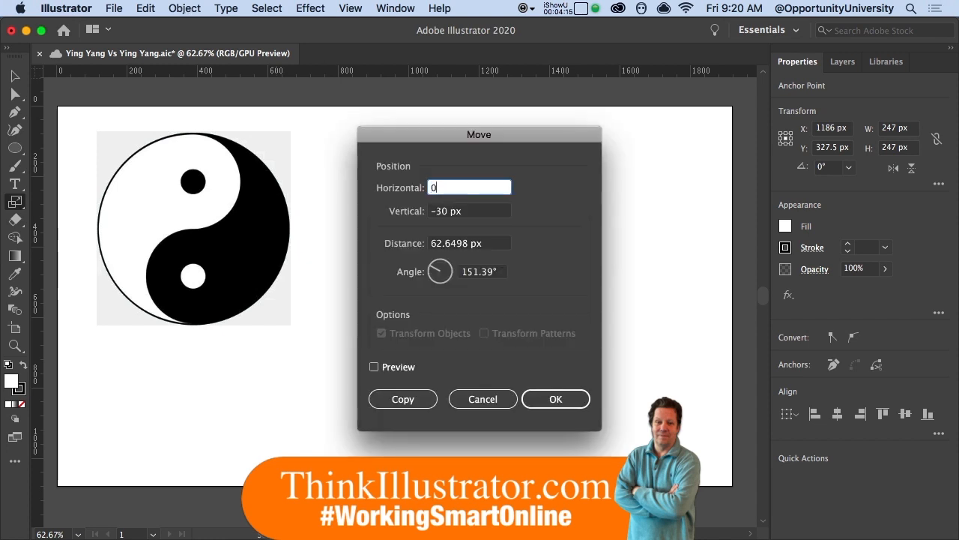
pyautogui.press('Tab')
pyautogui.press('super+v')
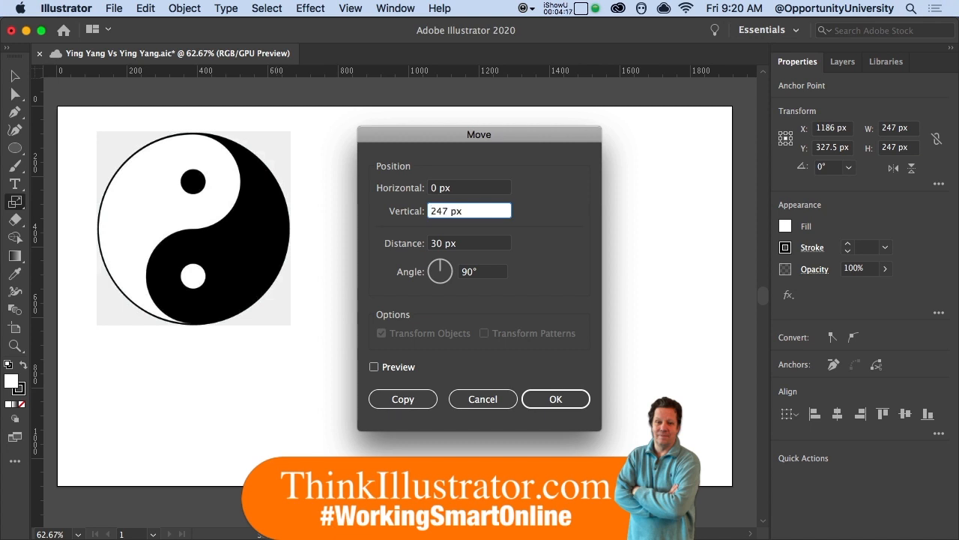
pyautogui.click(400, 399)
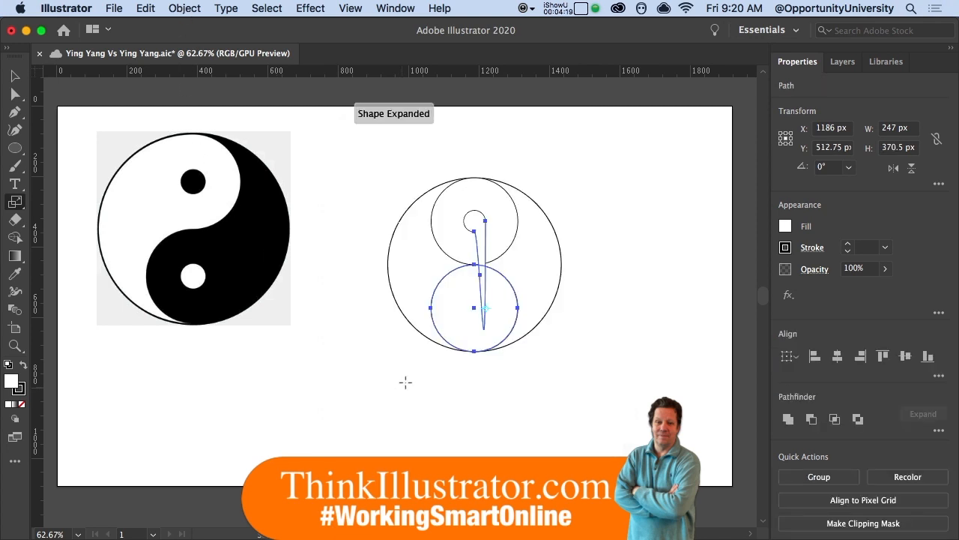
pyautogui.press('super+z')
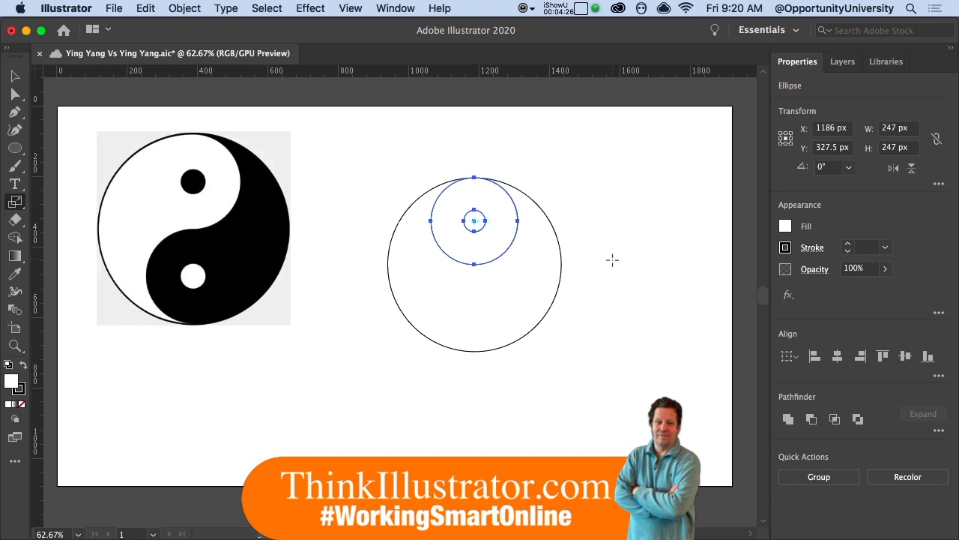
# Step: Move a copy of the circle and dot 0 px horizontally and 247 px down
pyautogui.press('super+shift+m')
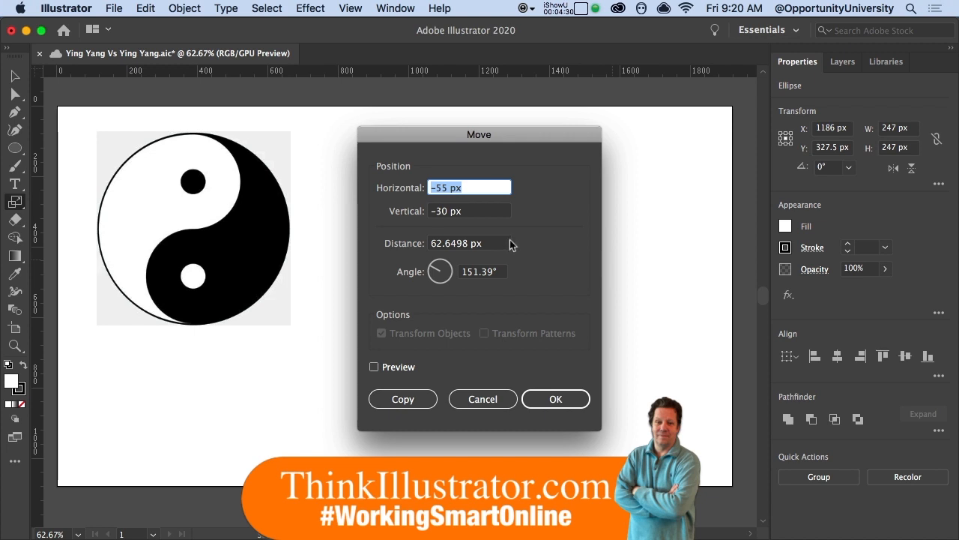
pyautogui.press('BackSpace')
pyautogui.write('0')
pyautogui.press('Tab')
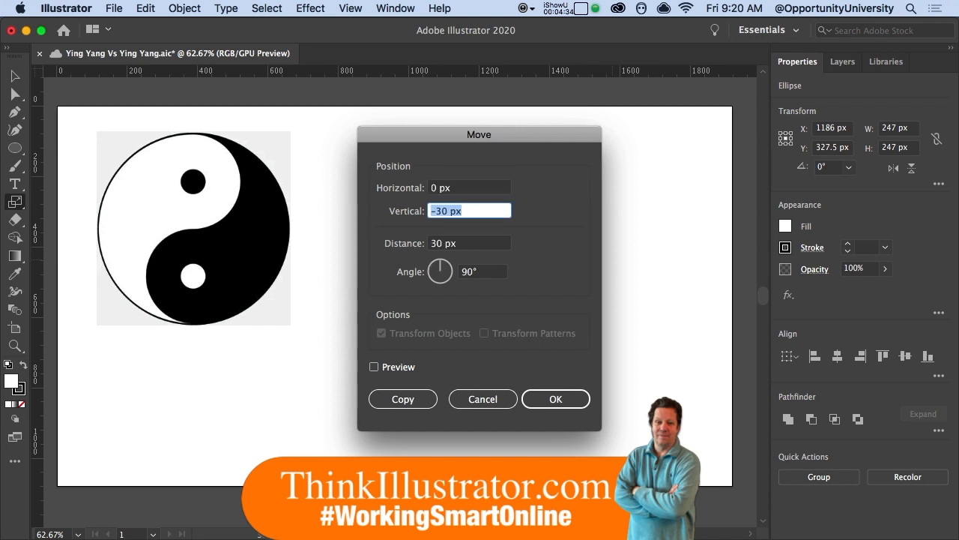
pyautogui.write('247 px')
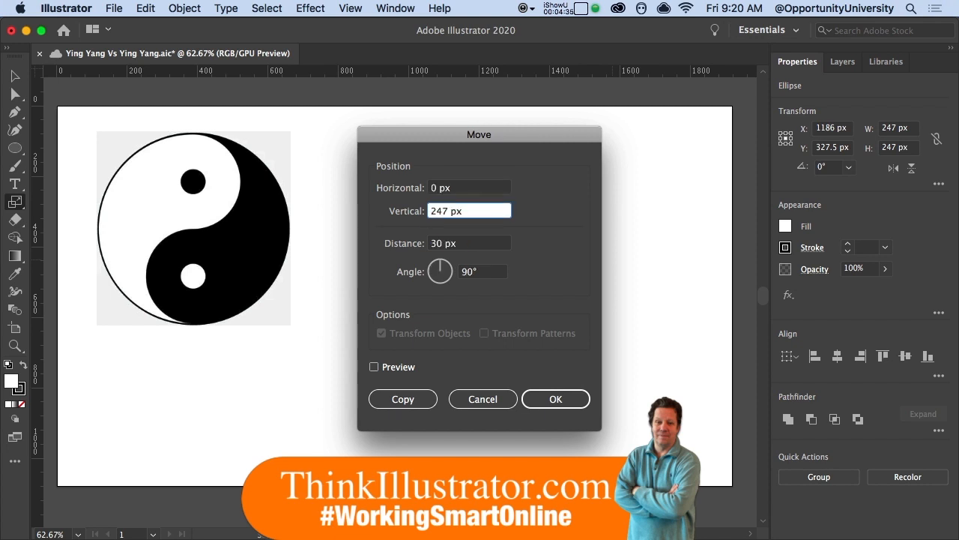
pyautogui.click(425, 400)
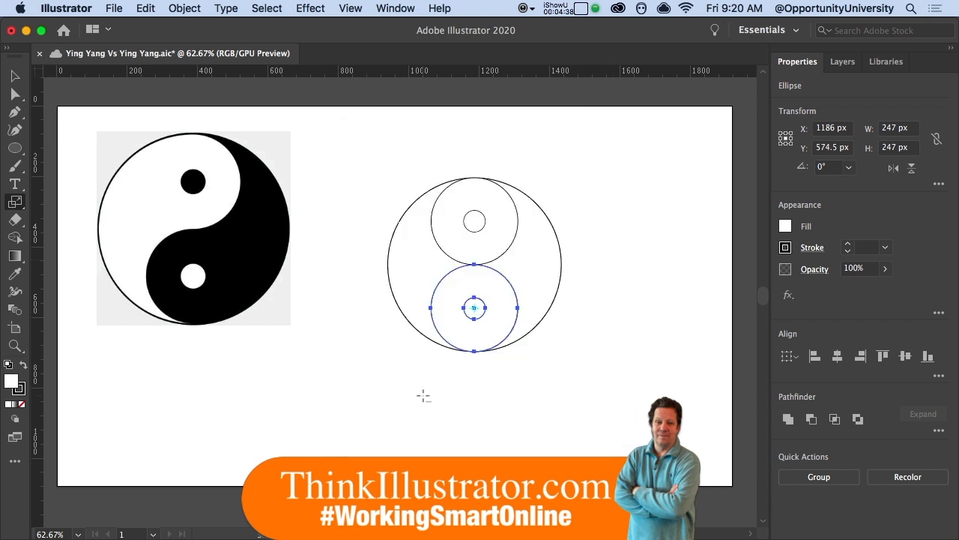
# Step: Select the upper circle and its dot, try dragging them down, then undo the move
pyautogui.click(579, 331)
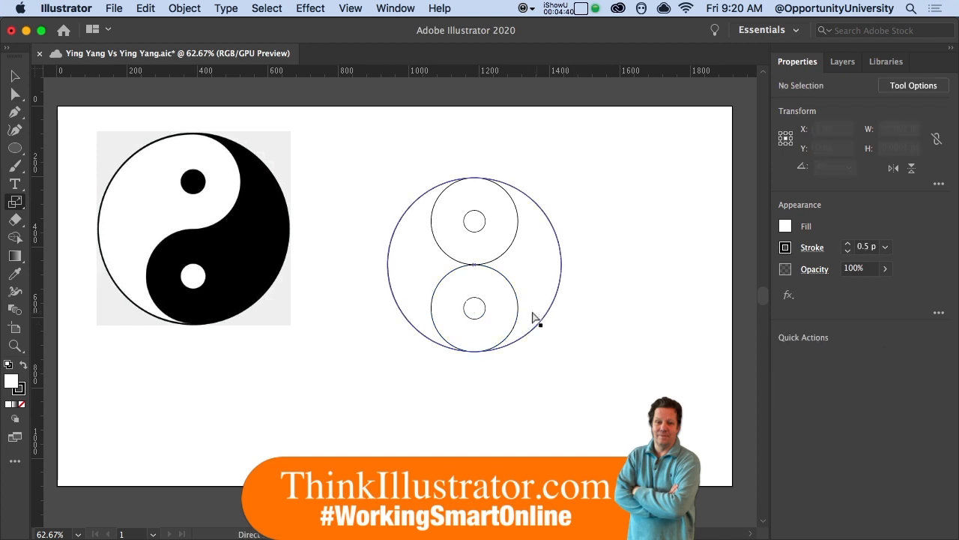
pyautogui.click(491, 249)
pyautogui.keyDown('shift'); pyautogui.click(477, 220); pyautogui.keyUp('shift')
pyautogui.moveTo(478, 220); pyautogui.dragTo(480, 283)
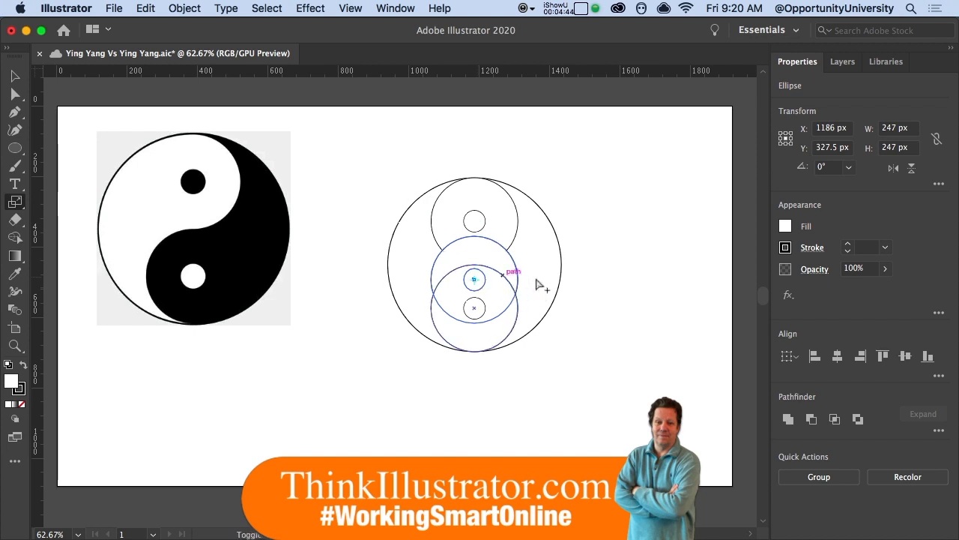
pyautogui.hotkey('ctrl', 'z')
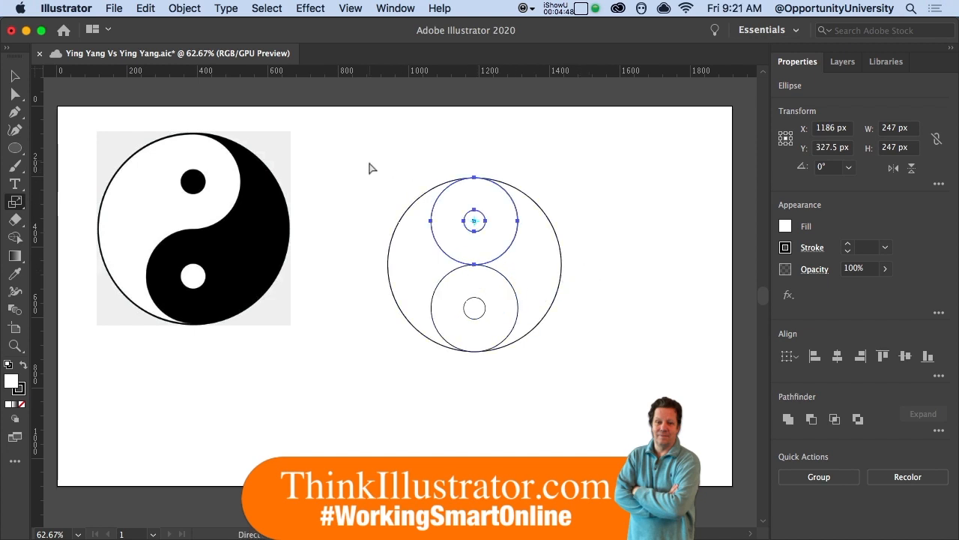
# Step: Select all the circles in the drawing with Select > All
pyautogui.click(268, 9)
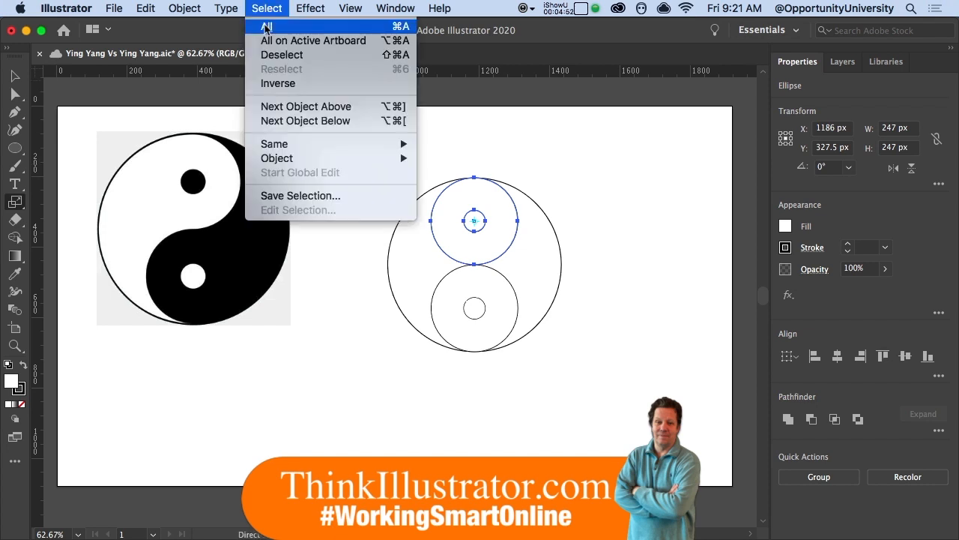
pyautogui.click(266, 27)
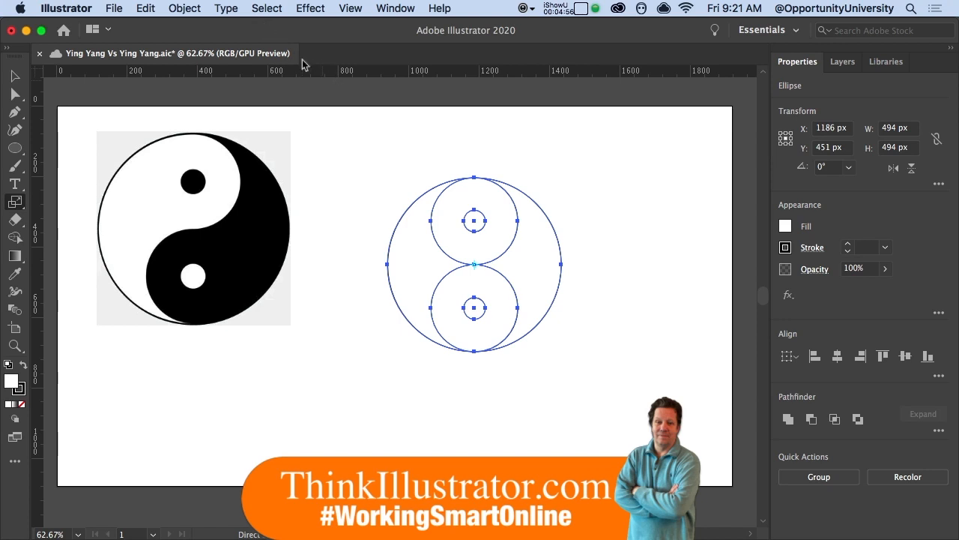
pyautogui.click(187, 8)
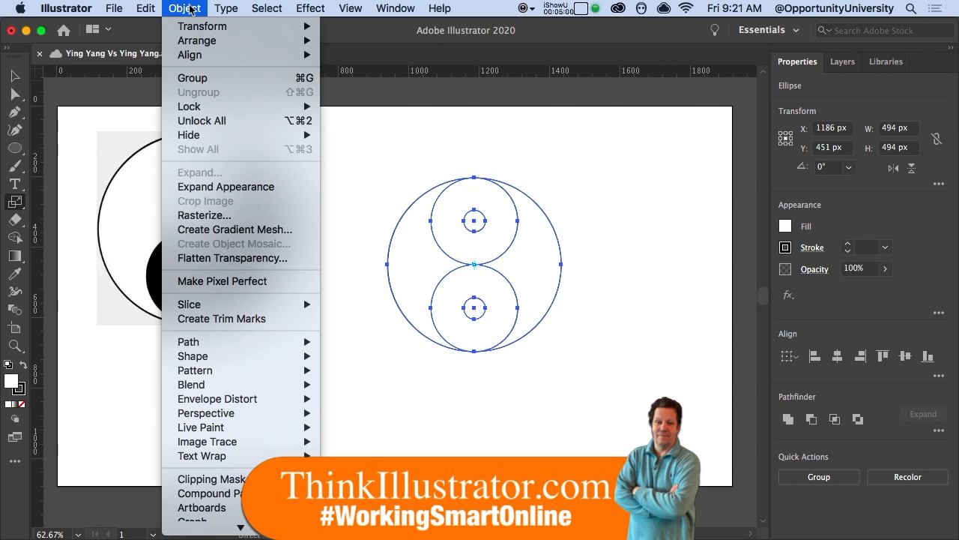
# Step: Expand the circles and use Shape Builder to merge the upper circle into the left half and the lower into the right
pyautogui.click(209, 190)
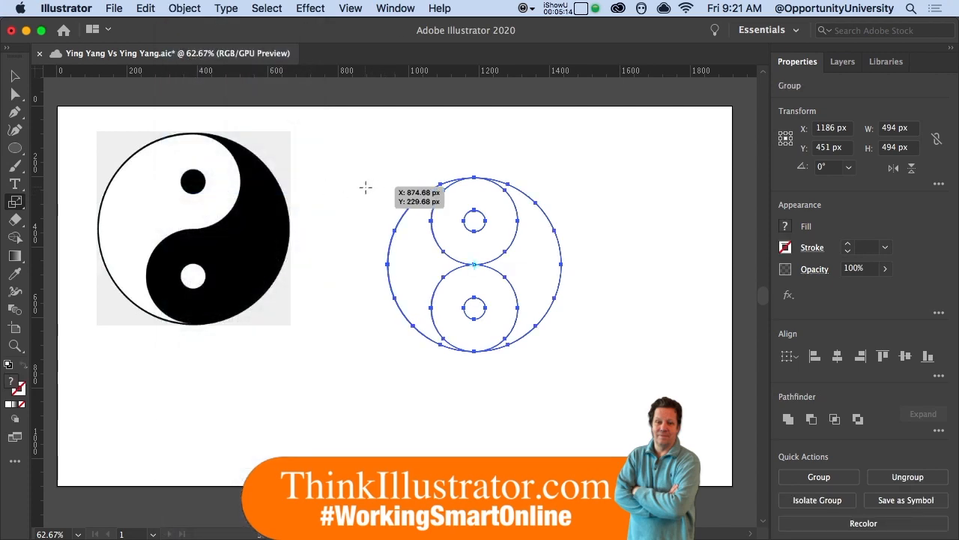
pyautogui.hotkey('shift', 'm')
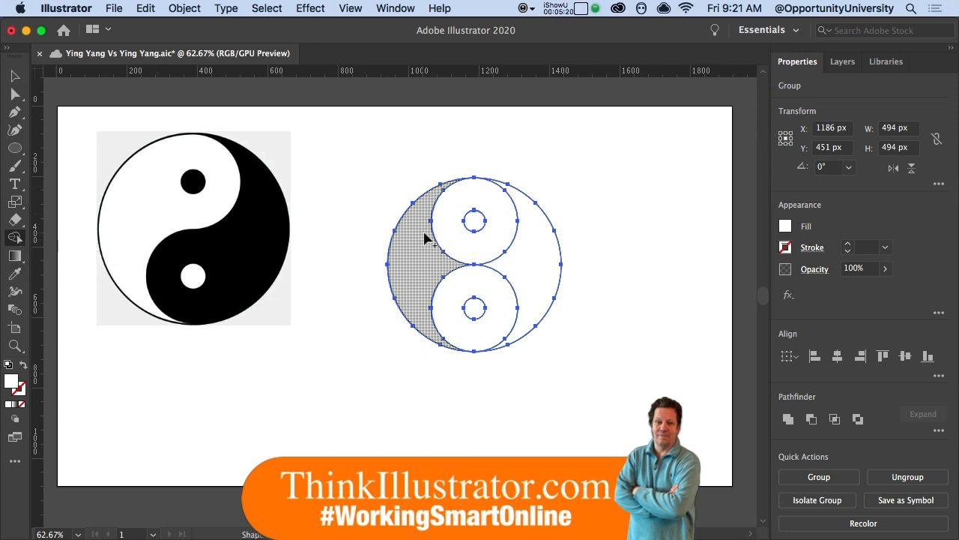
pyautogui.moveTo(451, 232); pyautogui.dragTo(427, 250)
pyautogui.moveTo(507, 283); pyautogui.dragTo(528, 265)
# Step: Fill the merged right half and the small upper dot black
pyautogui.keyDown('super'); pyautogui.click(589, 275); pyautogui.keyUp('super')
pyautogui.keyDown('super'); pyautogui.click(538, 273); pyautogui.keyUp('super')
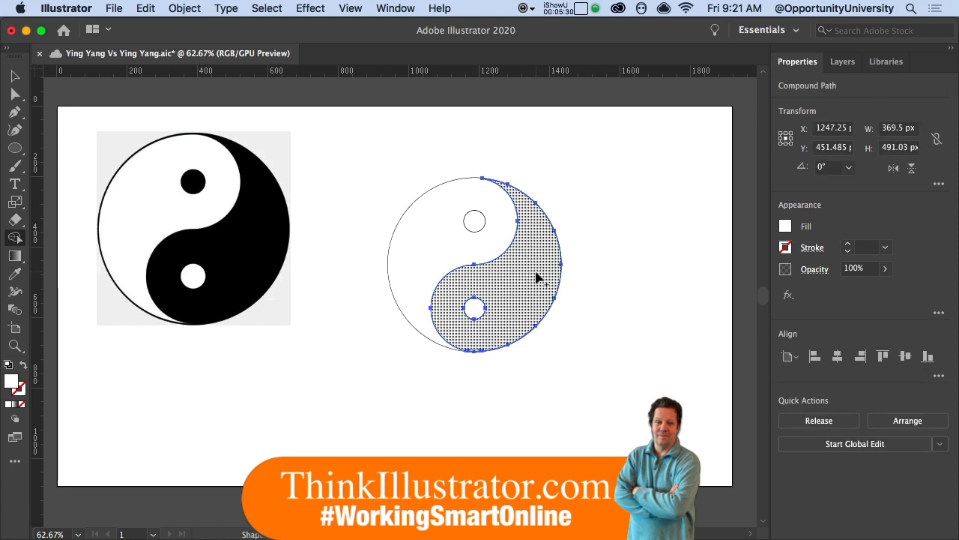
pyautogui.click(538, 277)
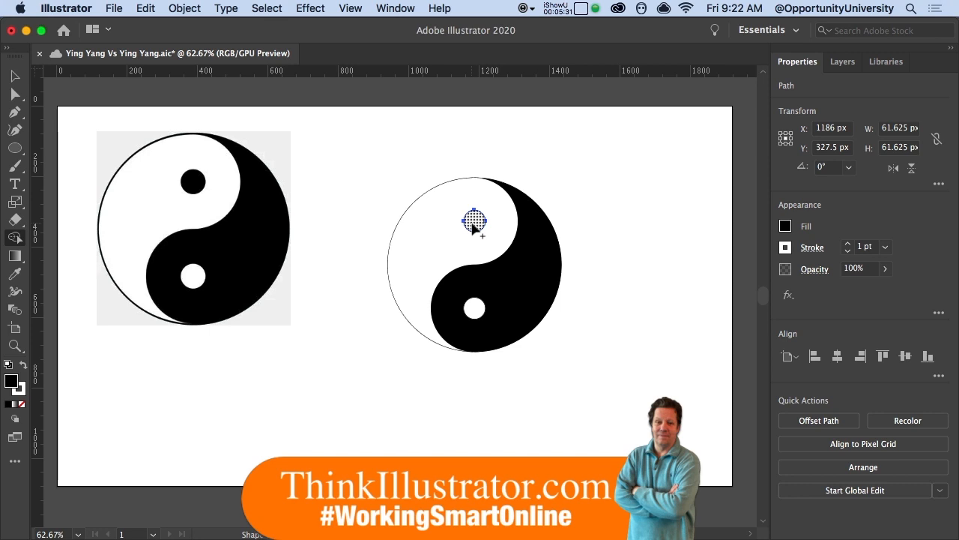
pyautogui.click(474, 221)
pyautogui.press('a')
pyautogui.click(584, 252)
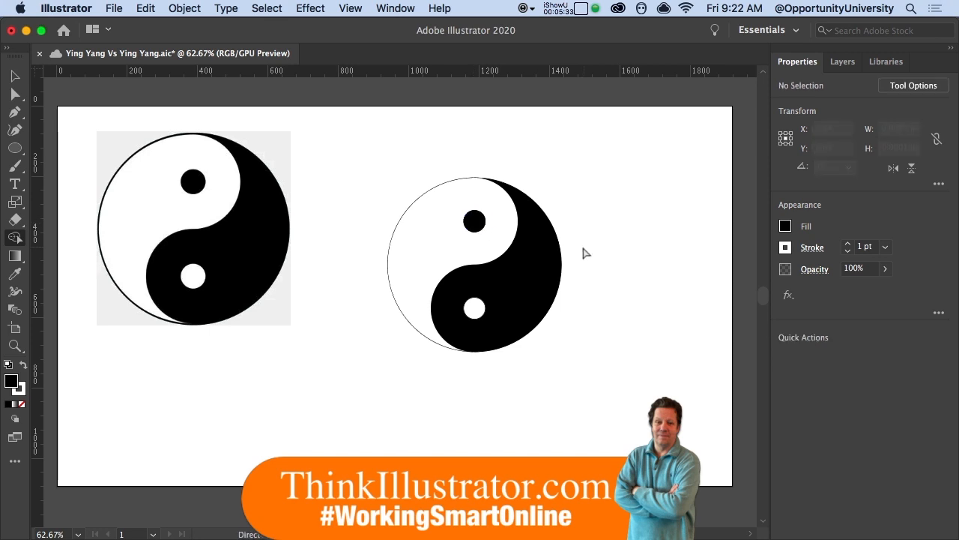
# Step: Select the new yin-yang and reposition it closer to the first one
pyautogui.moveTo(375, 160); pyautogui.dragTo(466, 259)
pyautogui.scroll(-3, 550, 317)
pyautogui.hscroll(2, 549, 317)
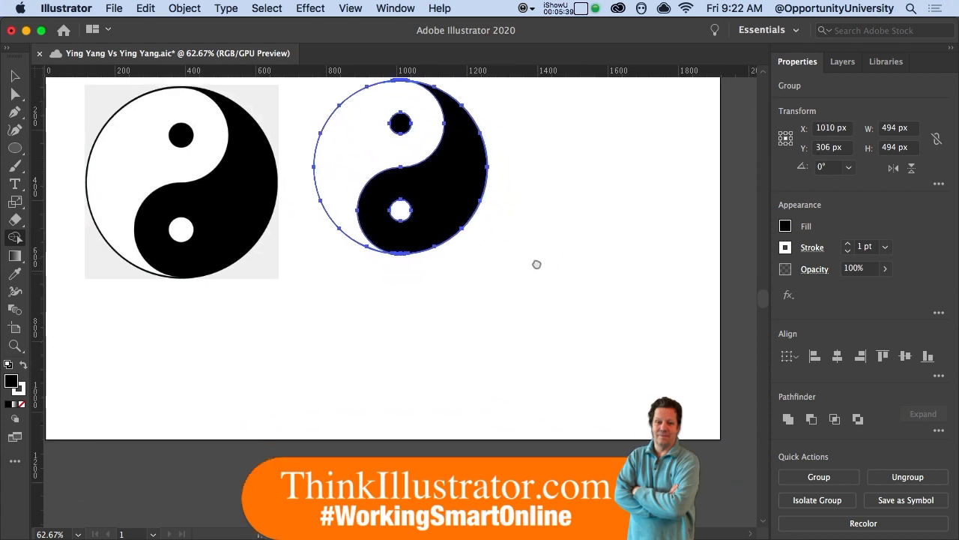
pyautogui.scroll(2, 525, 291)
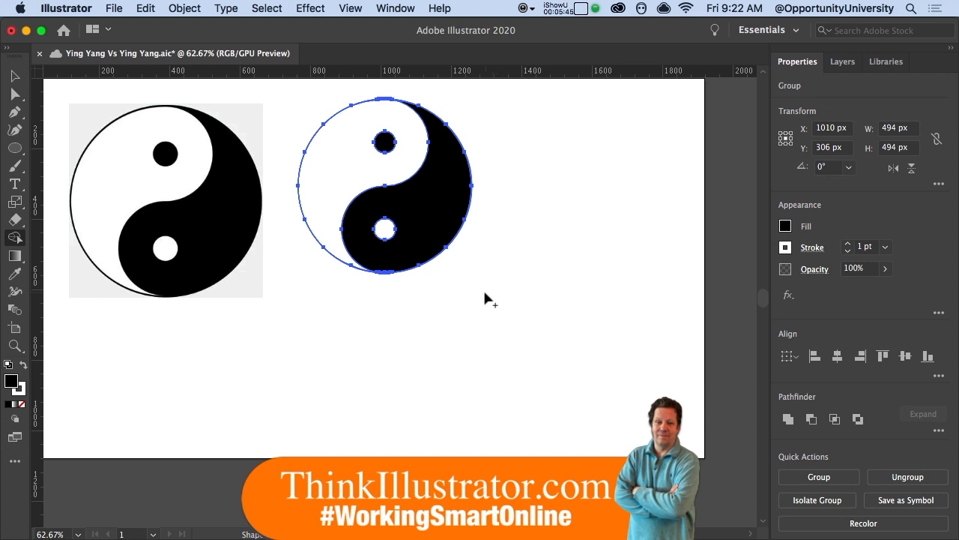
# Step: Draw a 398 px square with white fill and black 1 pt outline below right of the yin-yang
pyautogui.press('m')
pyautogui.moveTo(450, 279); pyautogui.dragTo(590, 419)
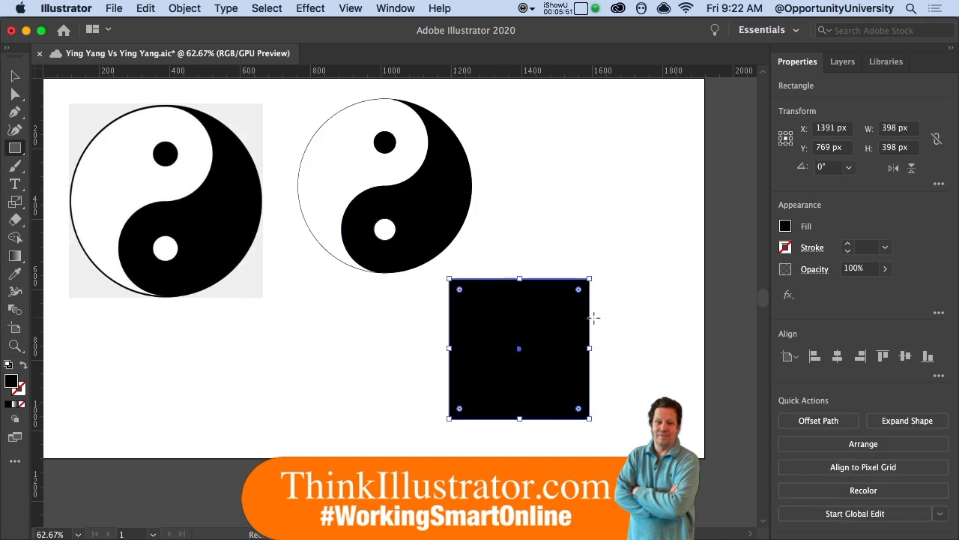
pyautogui.press('d')
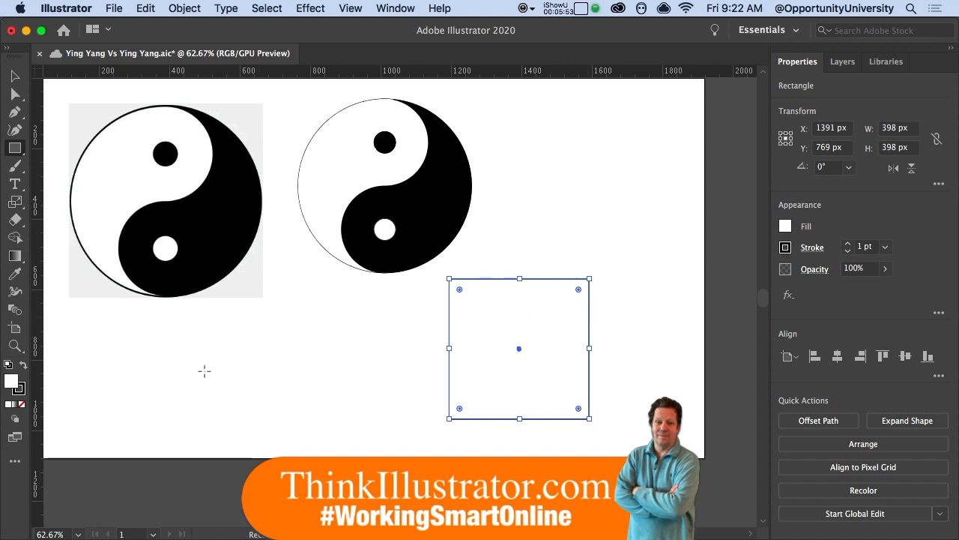
pyautogui.press('a')
pyautogui.press('m')
pyautogui.press('a')
pyautogui.press('m')
pyautogui.press('a')
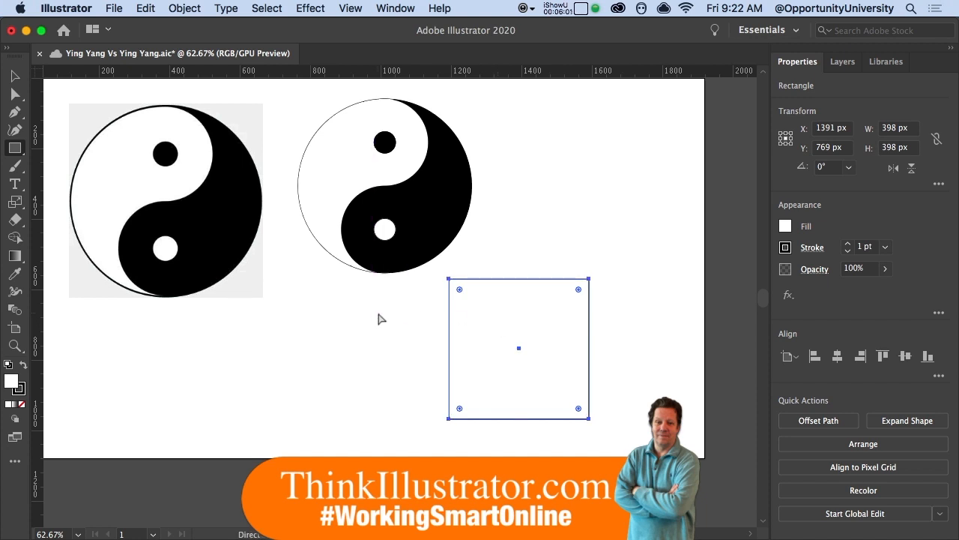
pyautogui.press('m')
pyautogui.press('a')
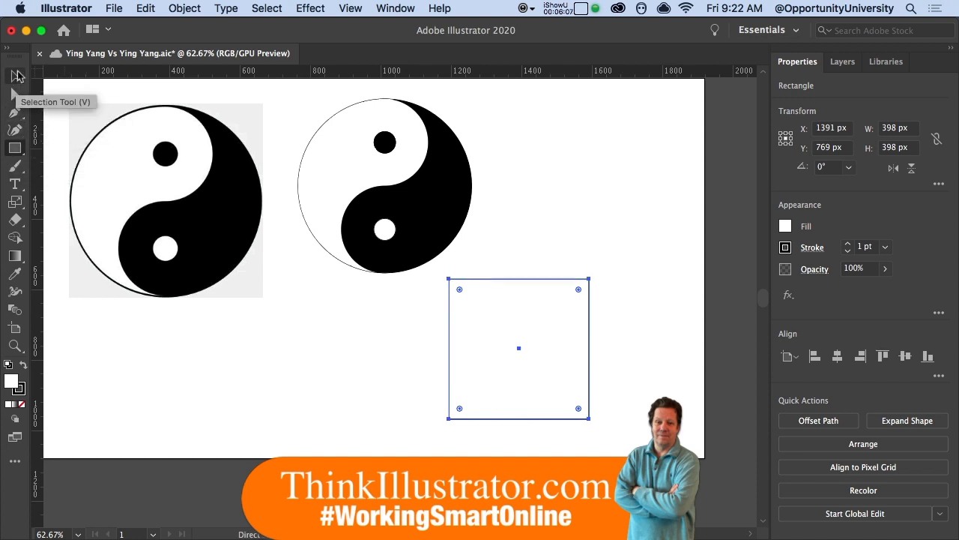
pyautogui.press('m')
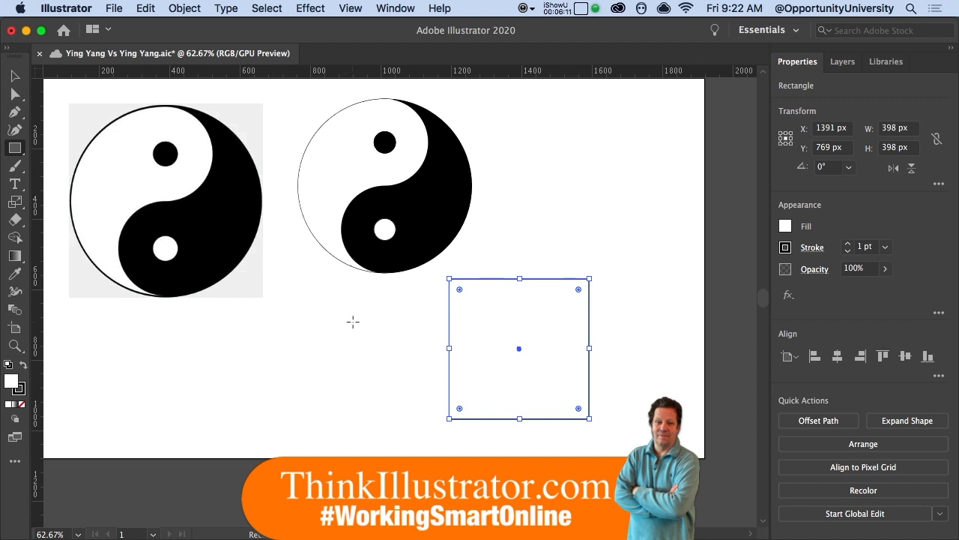
pyautogui.press('a')
# Step: Copy the square 200 px right and delete its right-side corners, leaving a vertical line
pyautogui.press('m')
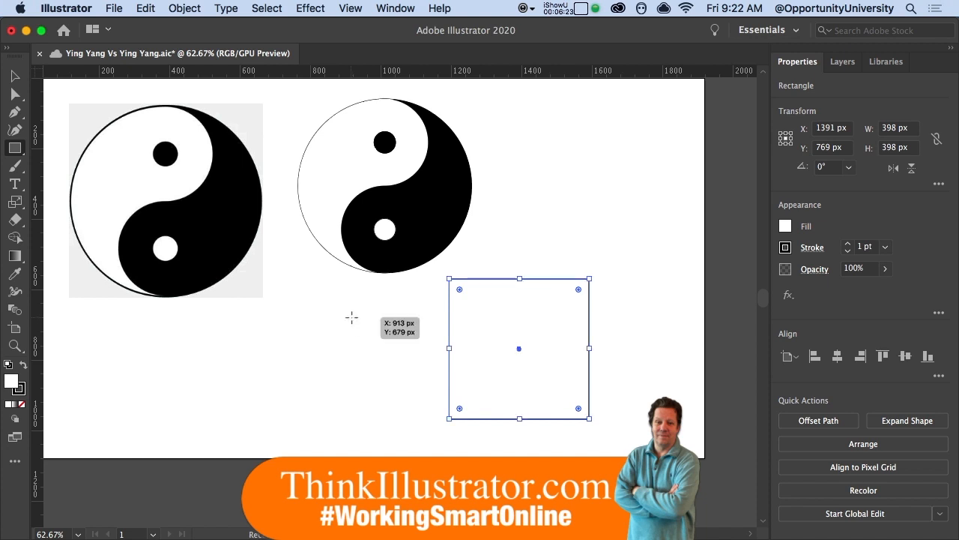
pyautogui.press('a')
pyautogui.moveTo(484, 321); pyautogui.dragTo(554, 322)
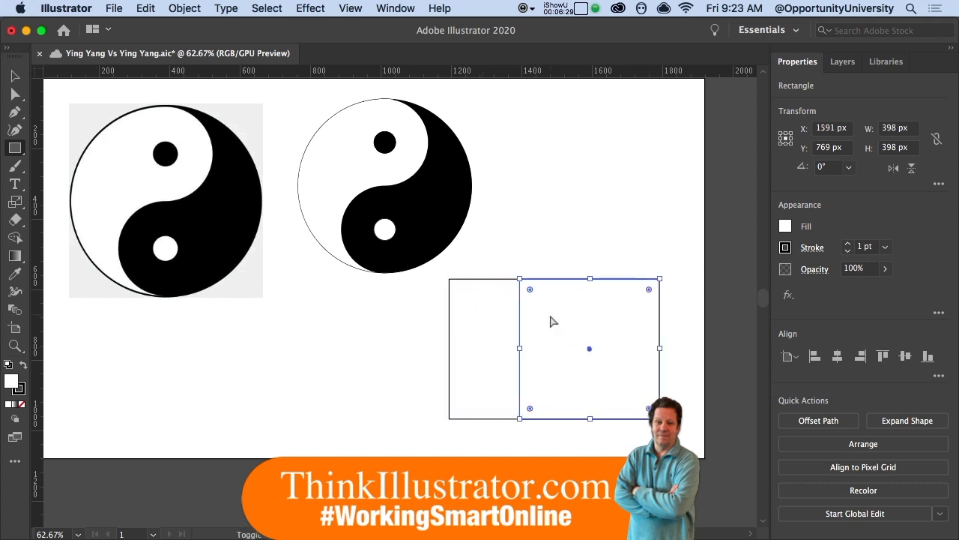
pyautogui.moveTo(635, 253); pyautogui.dragTo(672, 387)
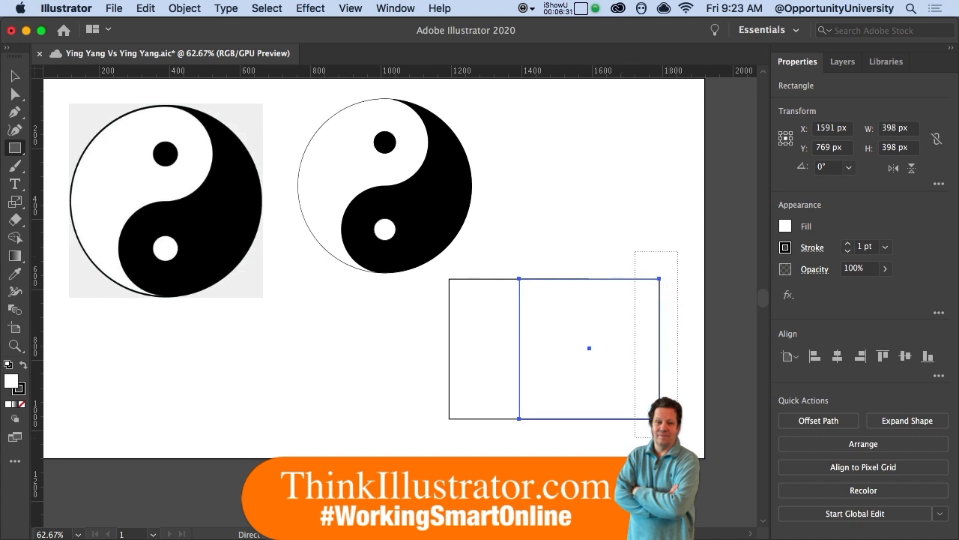
pyautogui.moveTo(678, 434); pyautogui.dragTo(684, 443)
pyautogui.press('Delete')
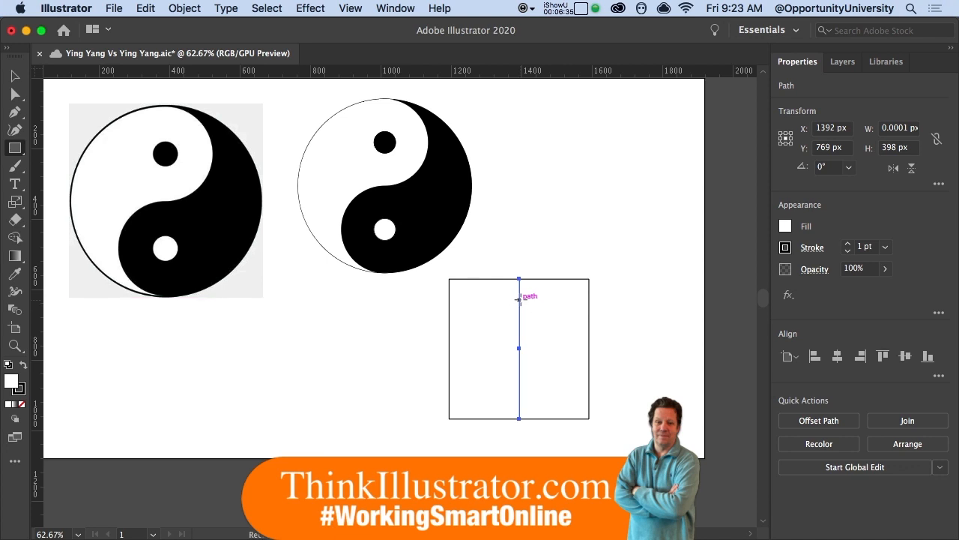
# Step: Extend the line's top end and add a midpoint anchor with Object > Path > Add Anchor Points
pyautogui.moveTo(520, 279); pyautogui.dragTo(522, 243)
pyautogui.click(187, 9)
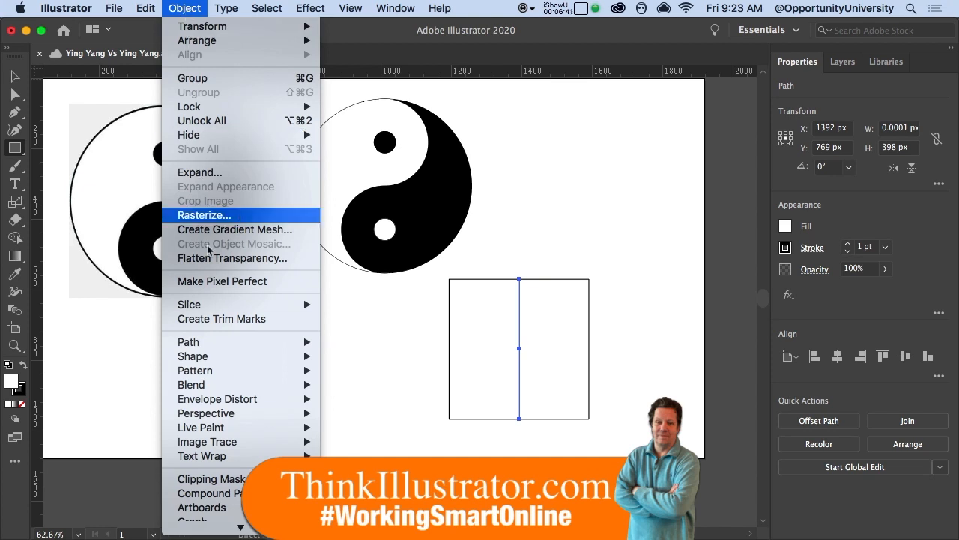
pyautogui.moveTo(249, 342)
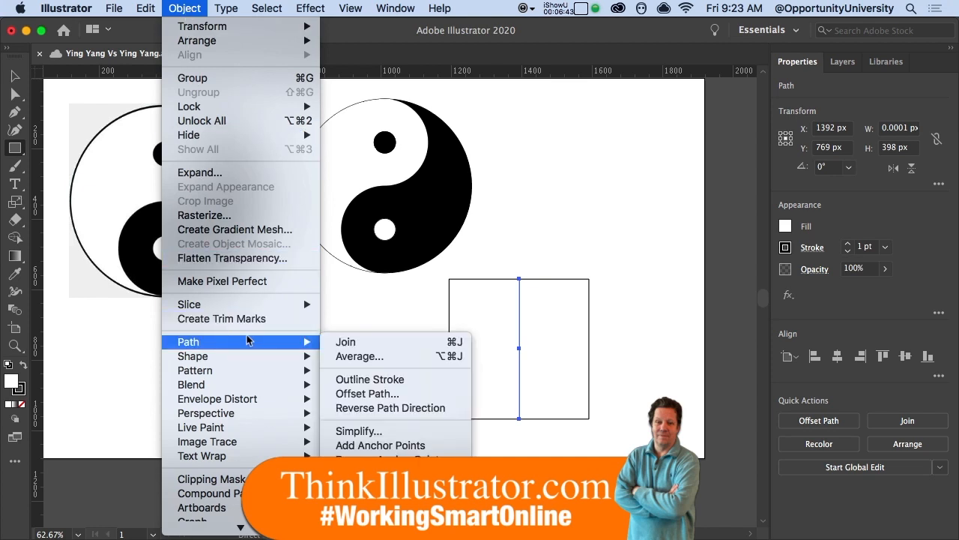
pyautogui.click(370, 446)
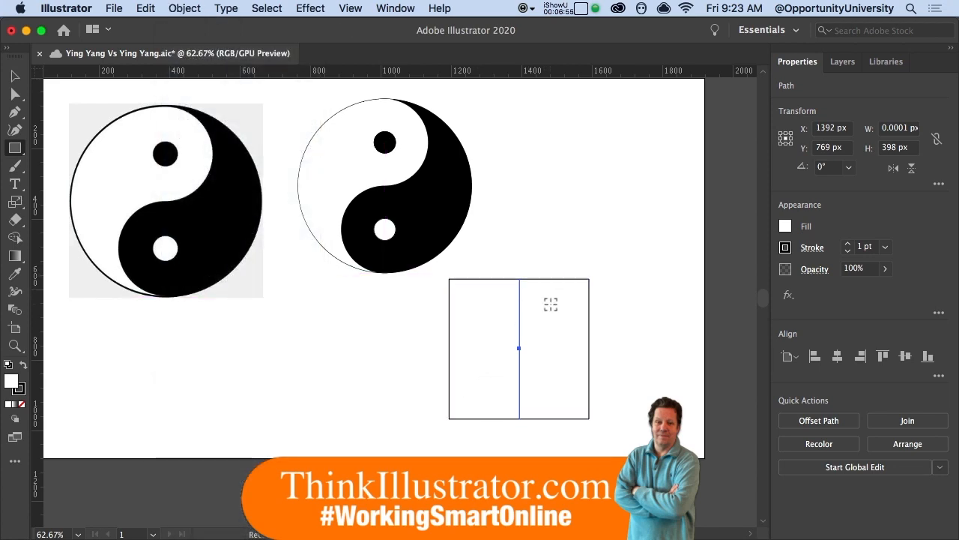
# Step: Round the square's corners fully into a circle and save the document
pyautogui.keyDown('super'); pyautogui.click(551, 303); pyautogui.keyUp('super')
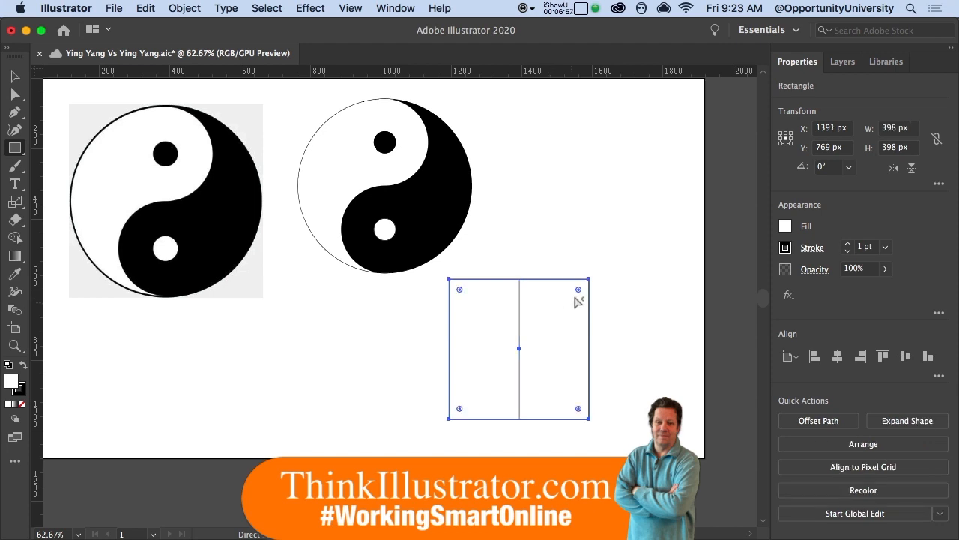
pyautogui.moveTo(580, 290); pyautogui.dragTo(507, 364)
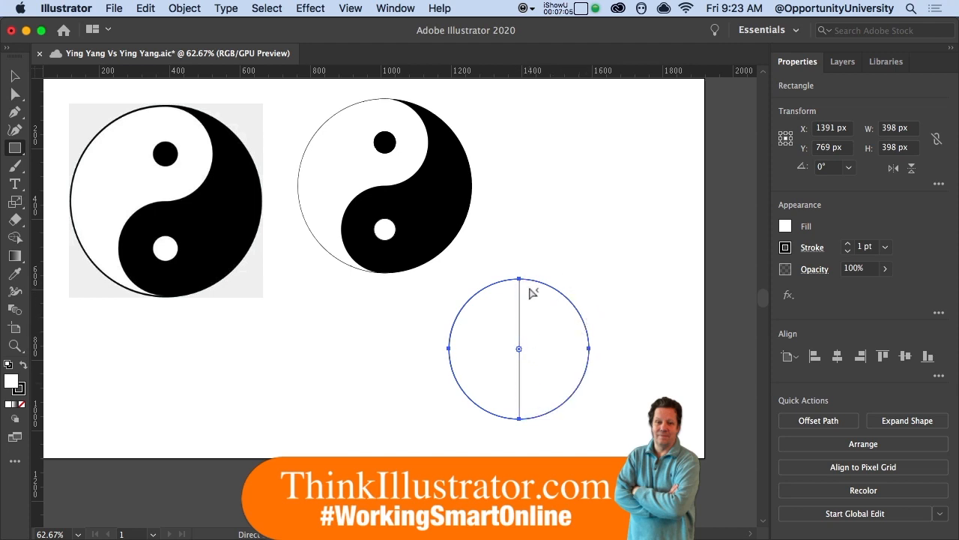
pyautogui.press('super+s')
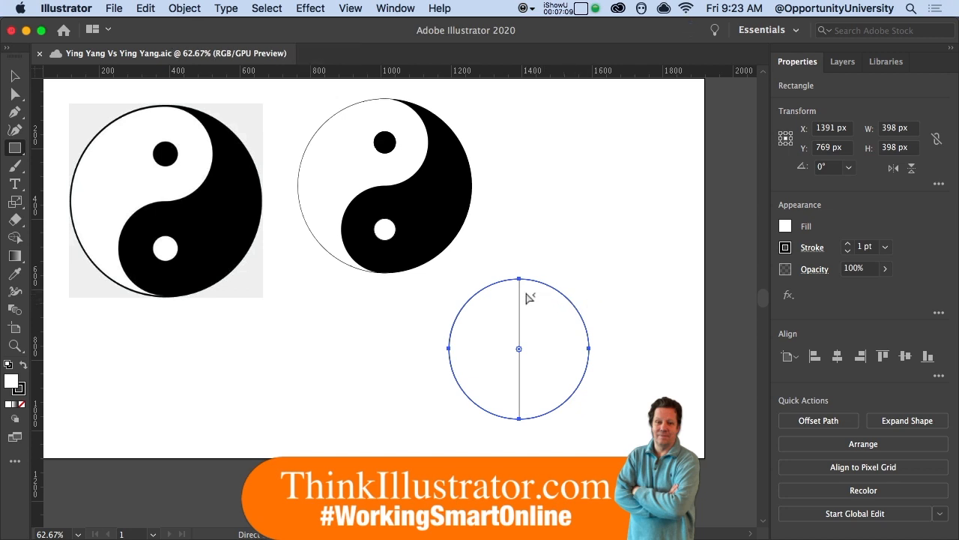
# Step: Scale the circle to 50% from its top anchor, then copy it straight down below
pyautogui.keyDown('super'); pyautogui.click(594, 305); pyautogui.keyUp('super')
pyautogui.keyDown('super'); pyautogui.click(549, 317); pyautogui.keyUp('super')
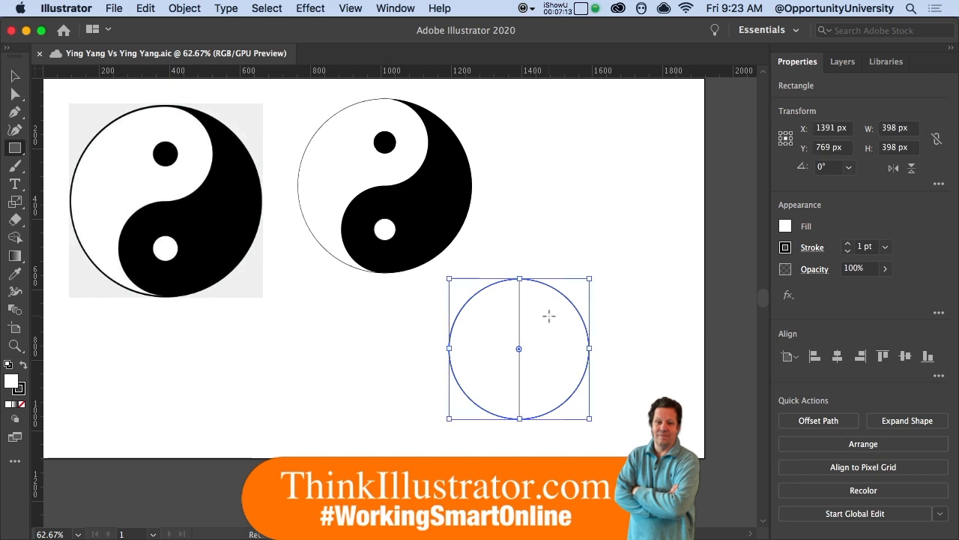
pyautogui.hotkey('shift', 'm')
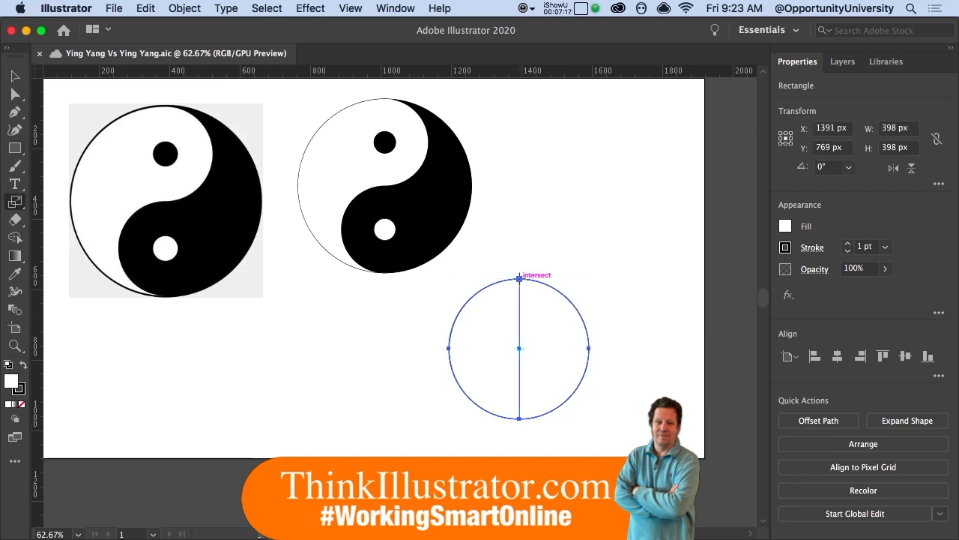
pyautogui.keyDown('alt'); pyautogui.click(520, 278); pyautogui.keyUp('alt')
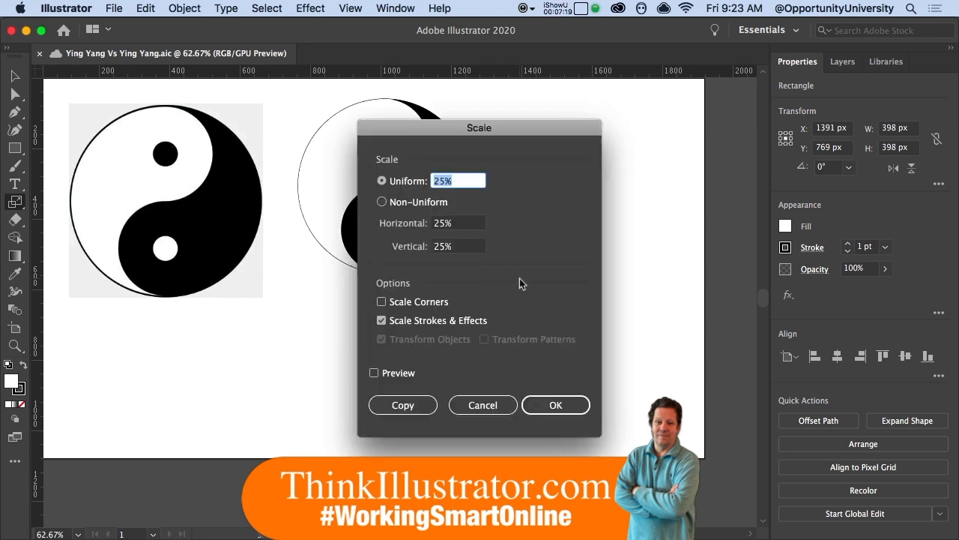
pyautogui.write('50')
pyautogui.press('Return')
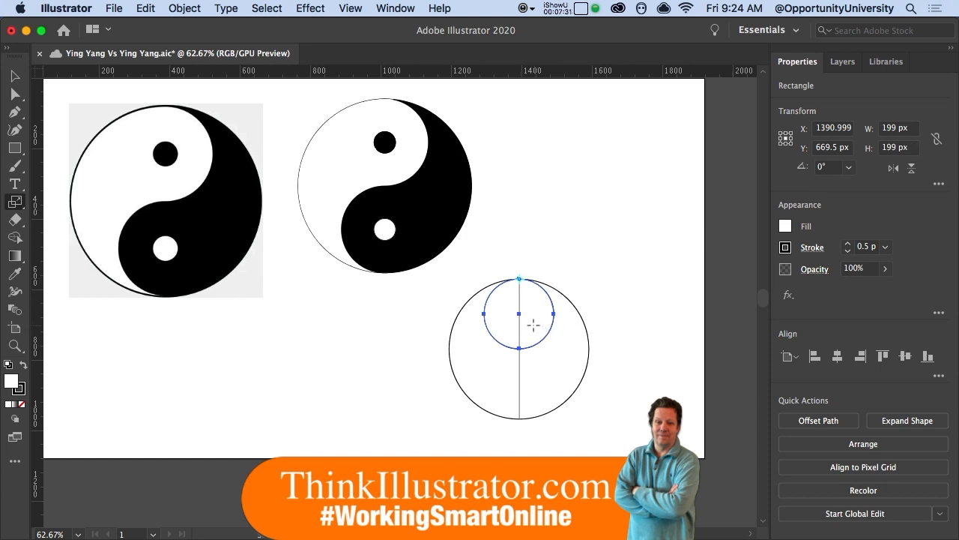
pyautogui.moveTo(534, 324); pyautogui.dragTo(533, 398)
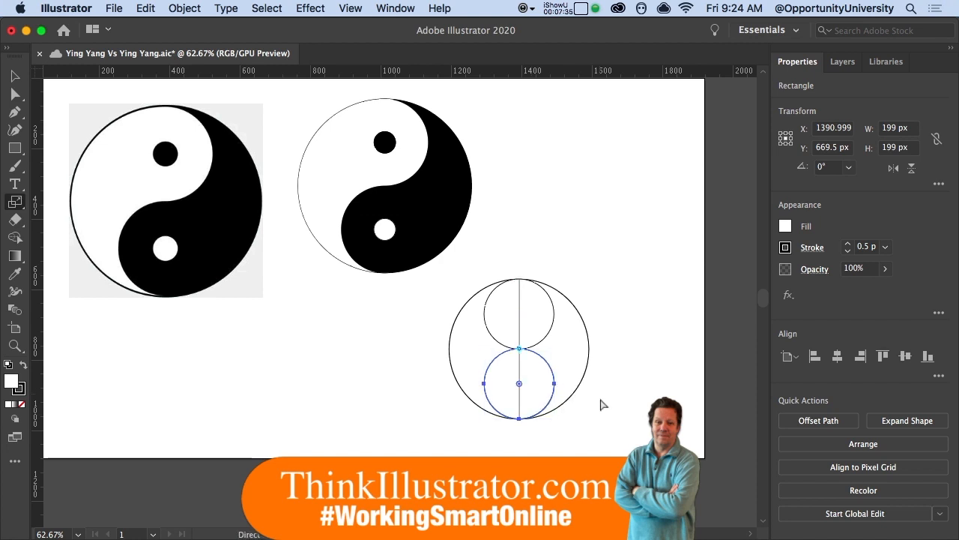
pyautogui.click(602, 401)
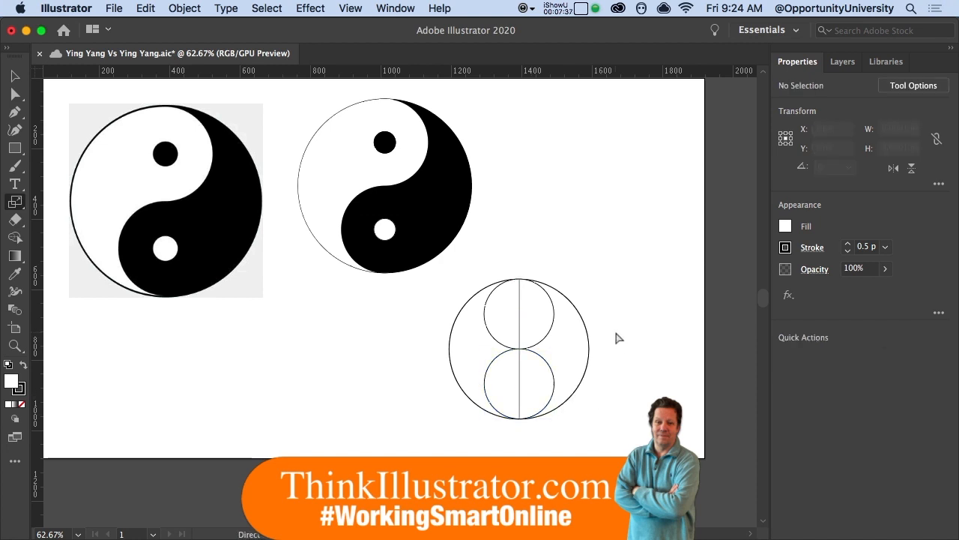
# Step: Bend the vertical line into an S-curve, upper half right and lower half left
pyautogui.click(520, 323)
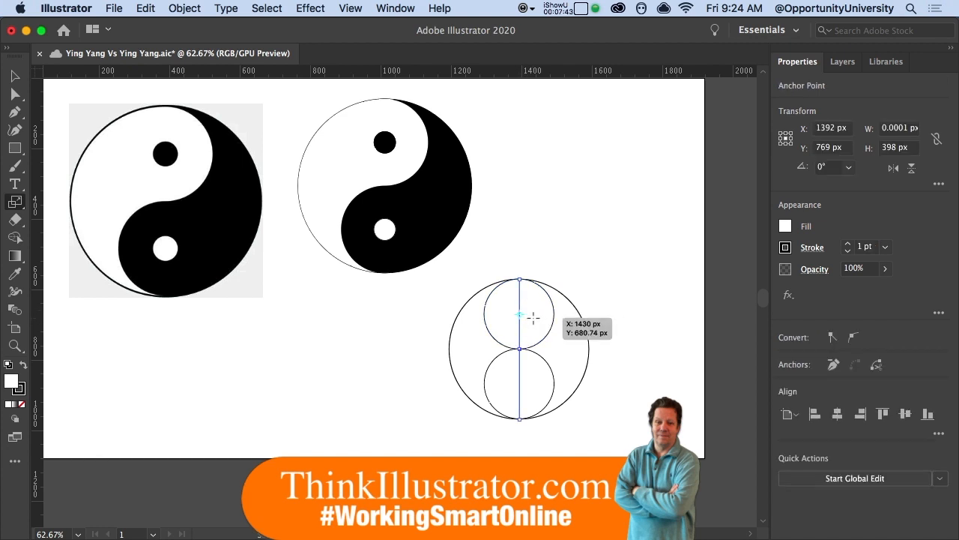
pyautogui.press('\\')
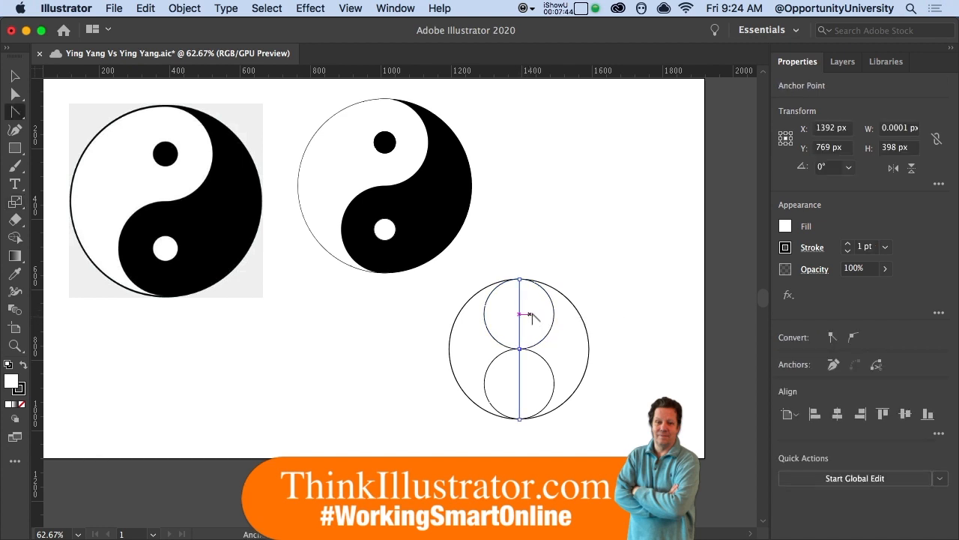
pyautogui.click(21, 113)
pyautogui.moveTo(520, 322); pyautogui.dragTo(554, 317)
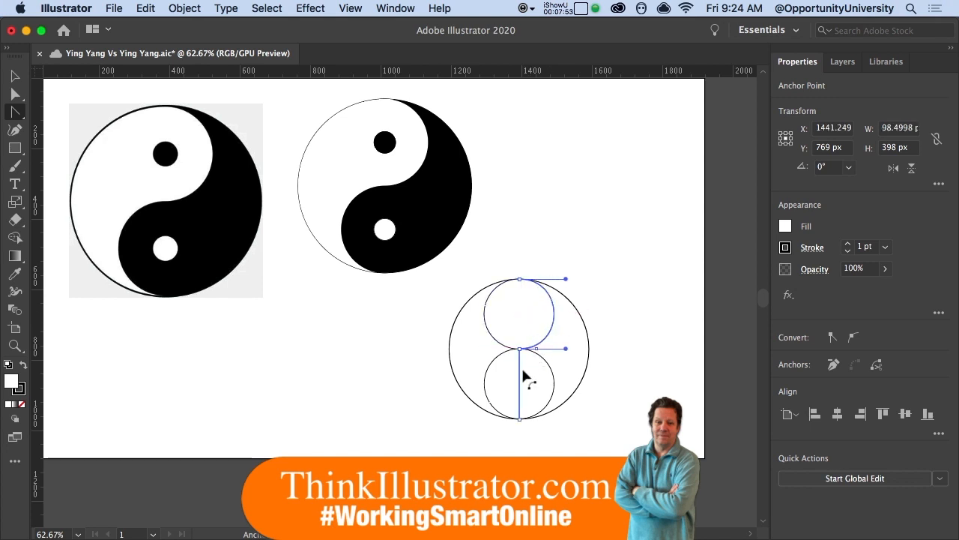
pyautogui.moveTo(522, 382); pyautogui.dragTo(486, 380)
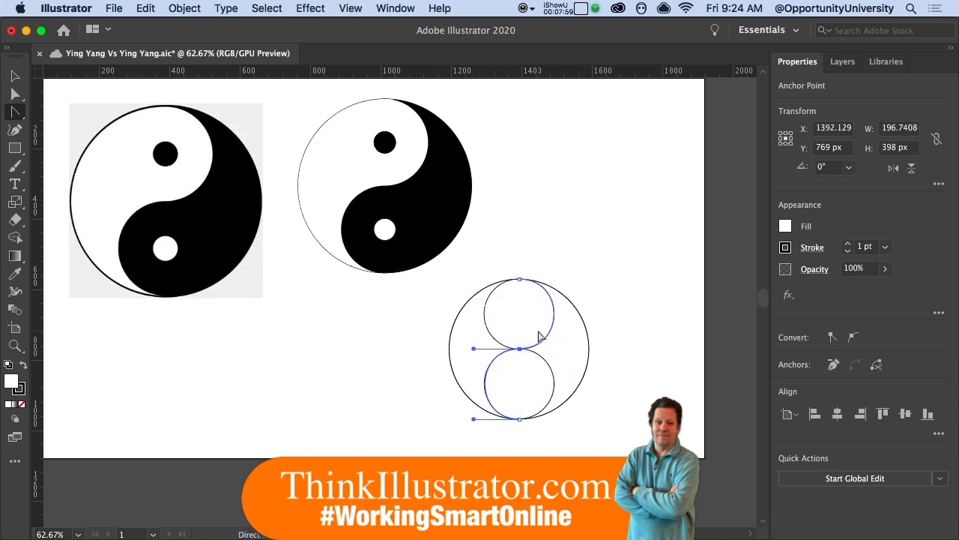
# Step: Join the S-curve's ends and bow the closing segment left along the big circle's edge
pyautogui.keyDown('alt'); pyautogui.keyDown('super'); pyautogui.click(498, 354); pyautogui.keyUp('super'); pyautogui.keyUp('alt')
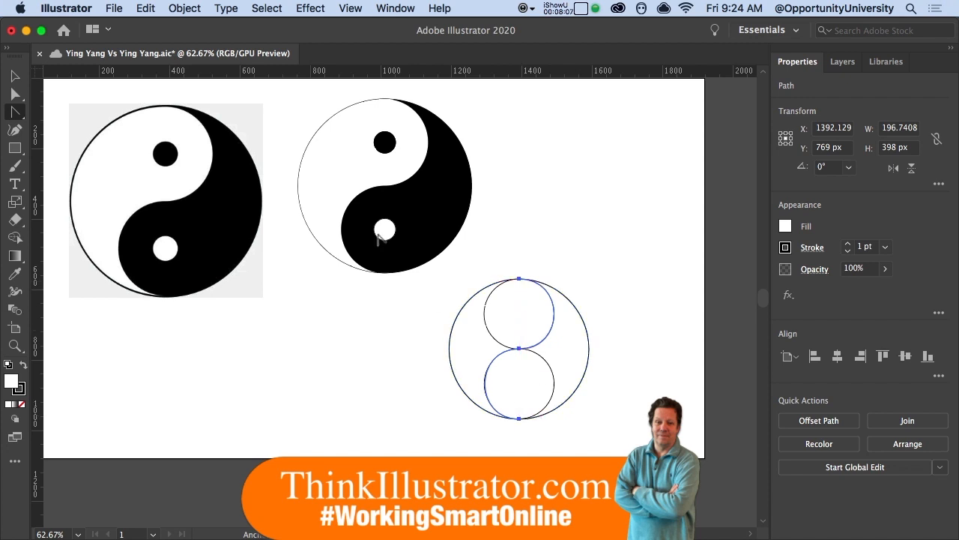
pyautogui.click(186, 8)
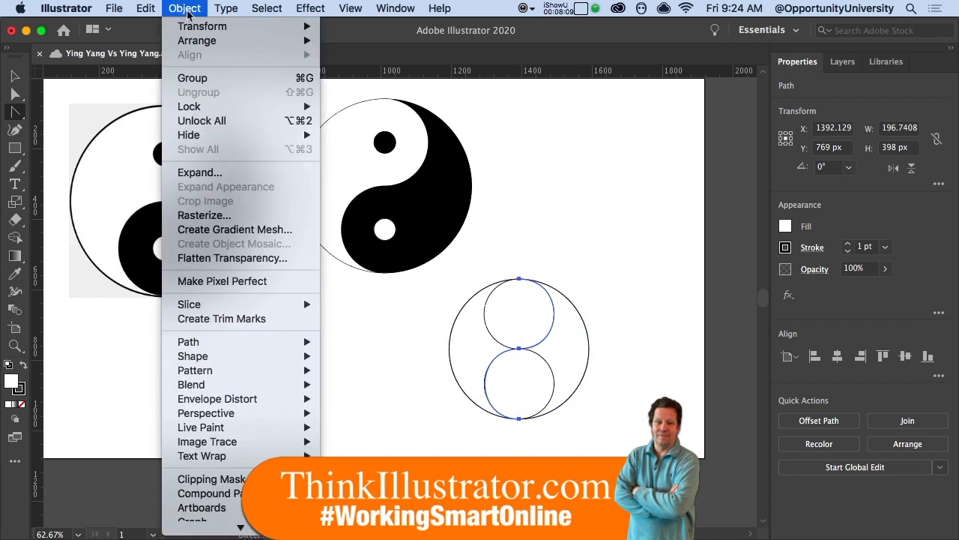
pyautogui.moveTo(273, 342)
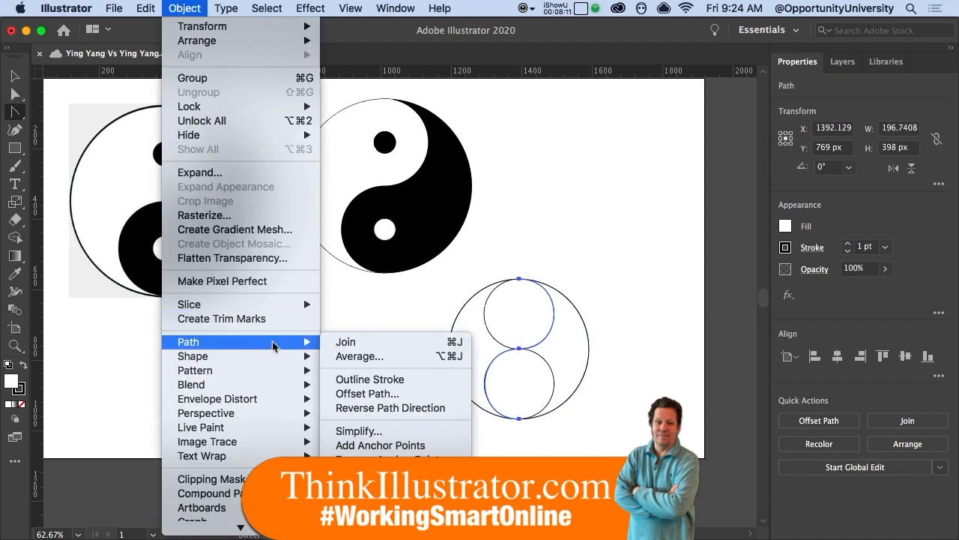
pyautogui.click(338, 345)
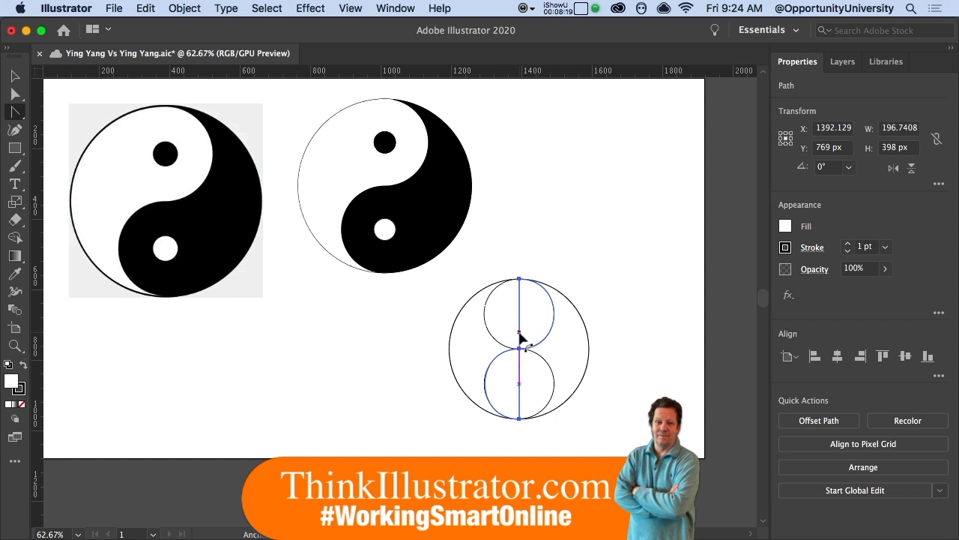
pyautogui.moveTo(519, 331); pyautogui.dragTo(451, 338)
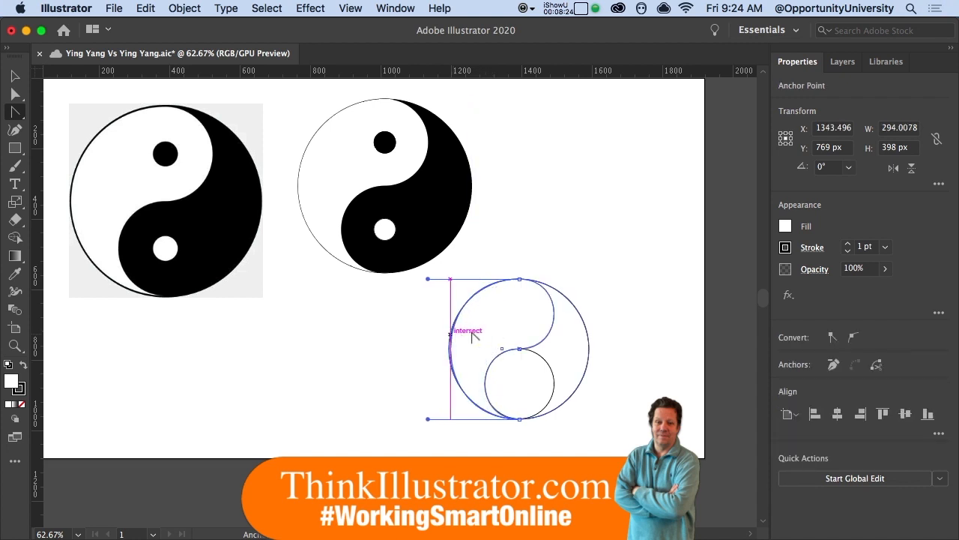
pyautogui.click(572, 331)
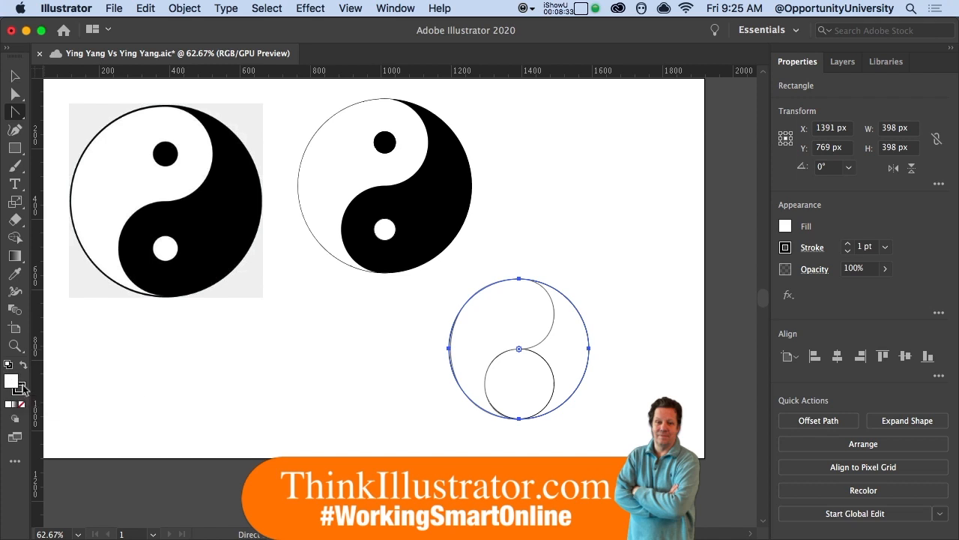
# Step: Fill the big circle black, then try sending the white S-half to the back and undo
pyautogui.hotkey('shift', 'x')
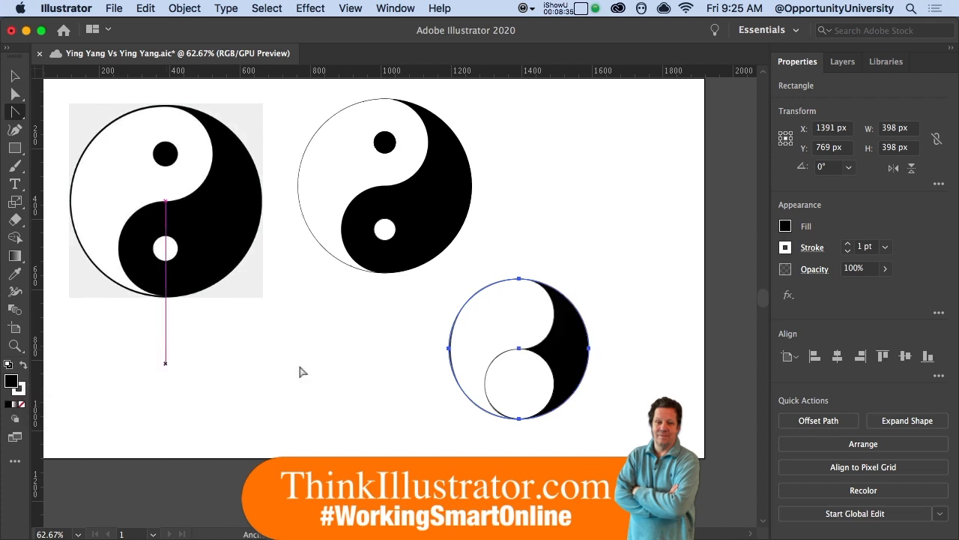
pyautogui.click(520, 328)
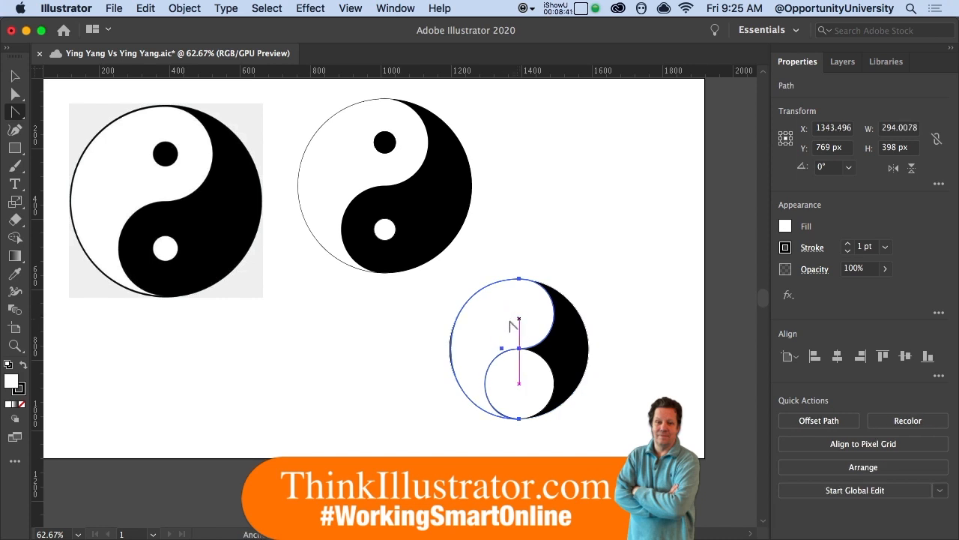
pyautogui.click(174, 9)
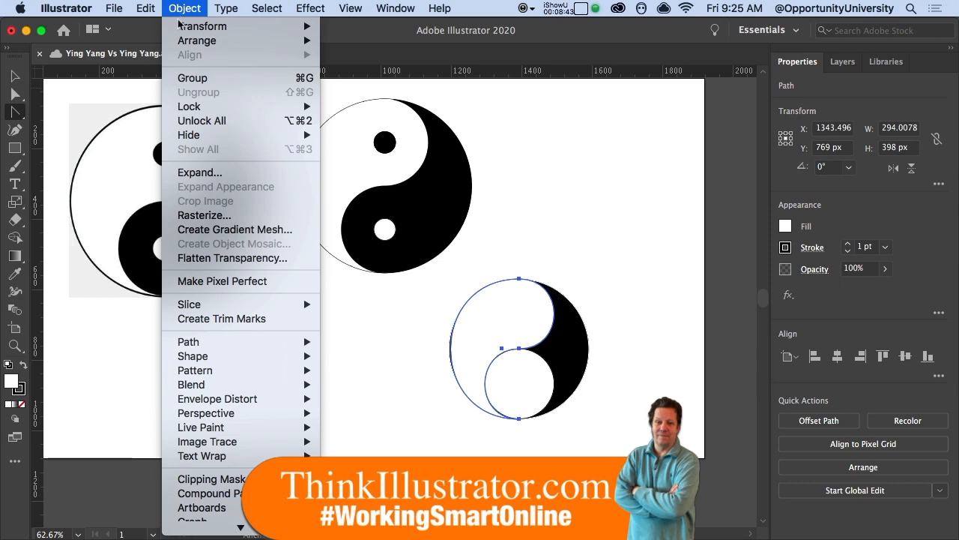
pyautogui.moveTo(191, 41)
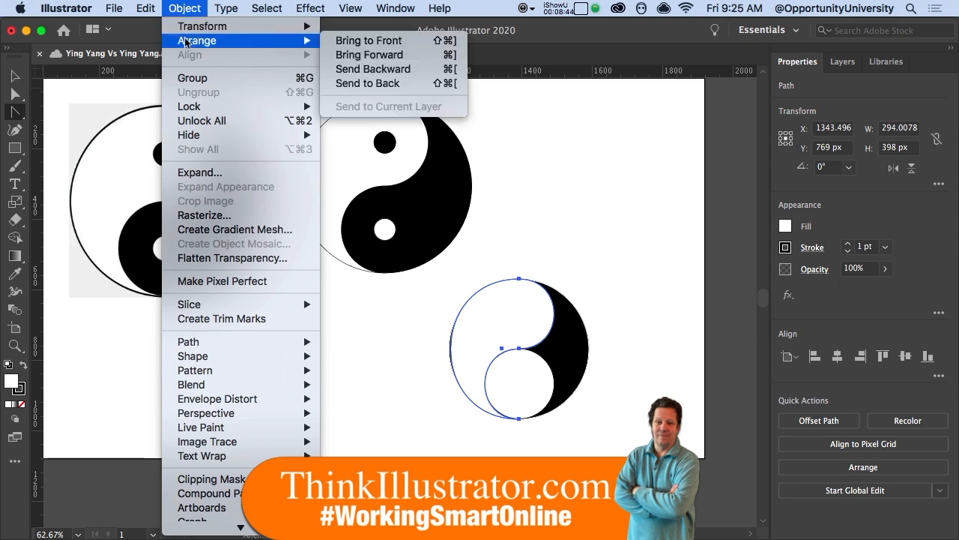
pyautogui.click(375, 83)
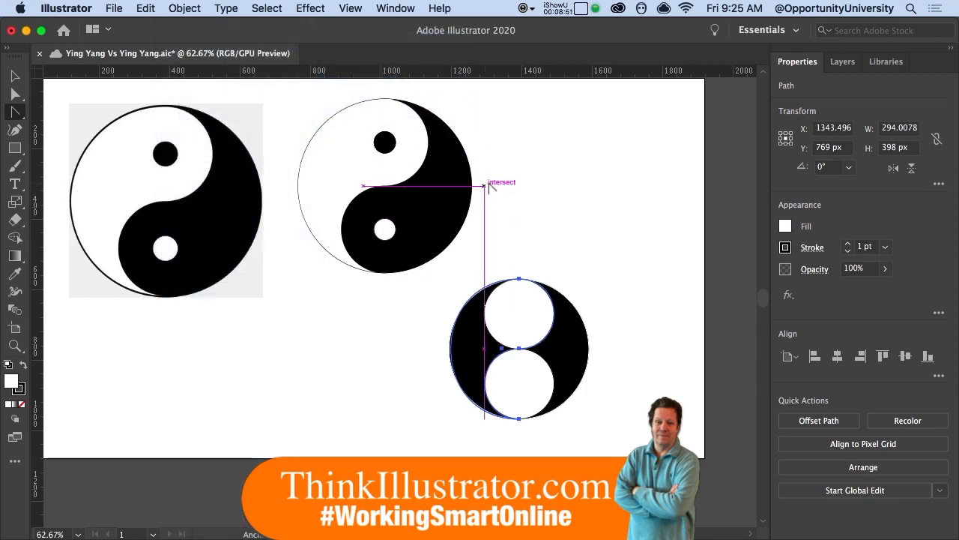
pyautogui.press('super+z')
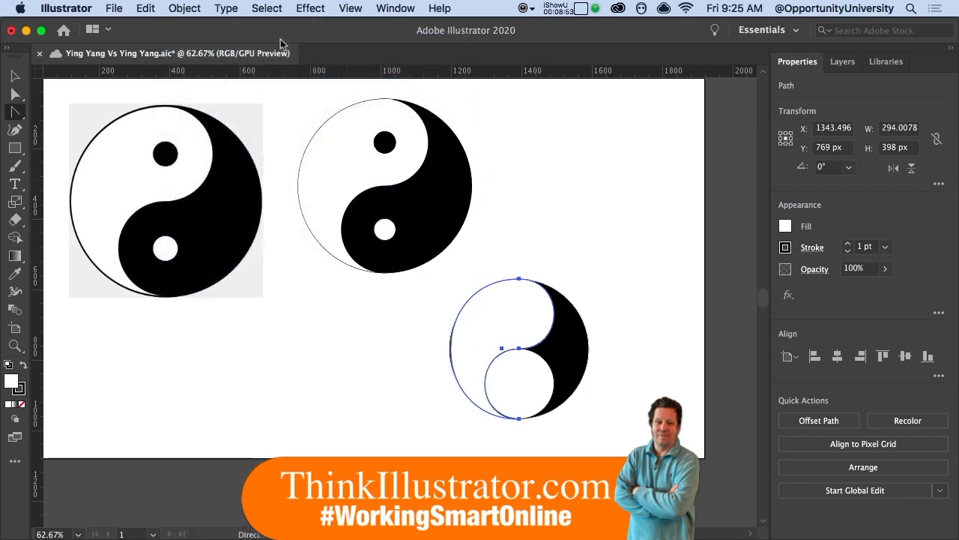
# Step: Send the white S-half one step backward so the top small circle shows in front
pyautogui.click(188, 10)
pyautogui.moveTo(193, 42)
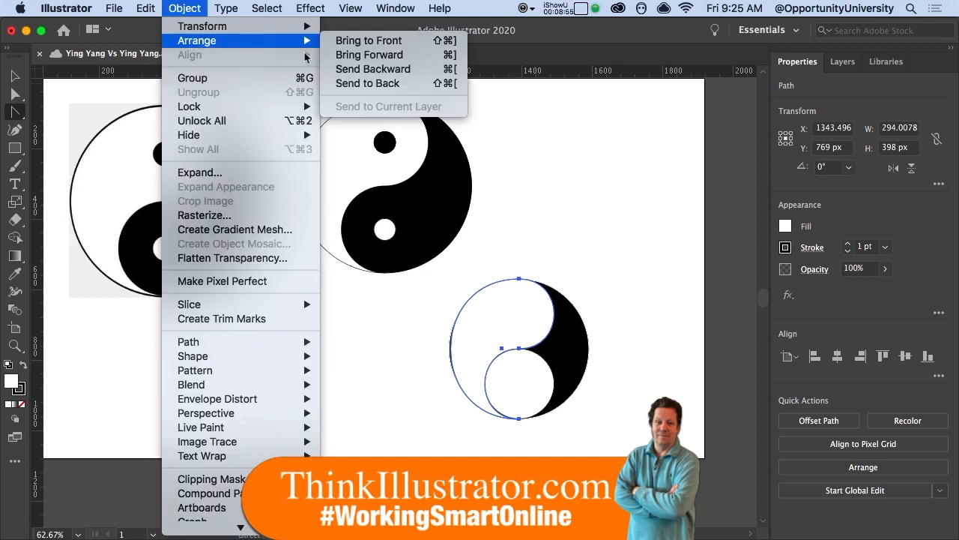
pyautogui.click(367, 72)
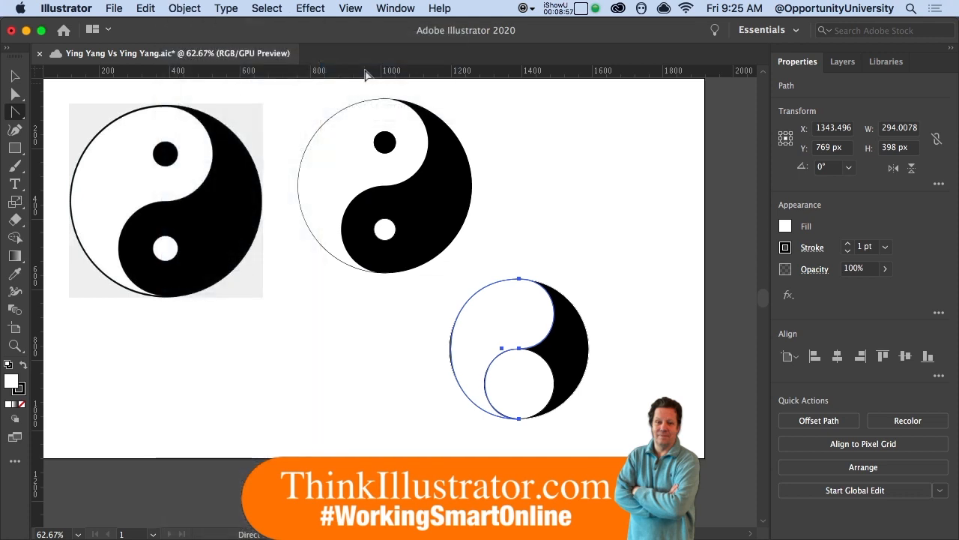
pyautogui.click(184, 9)
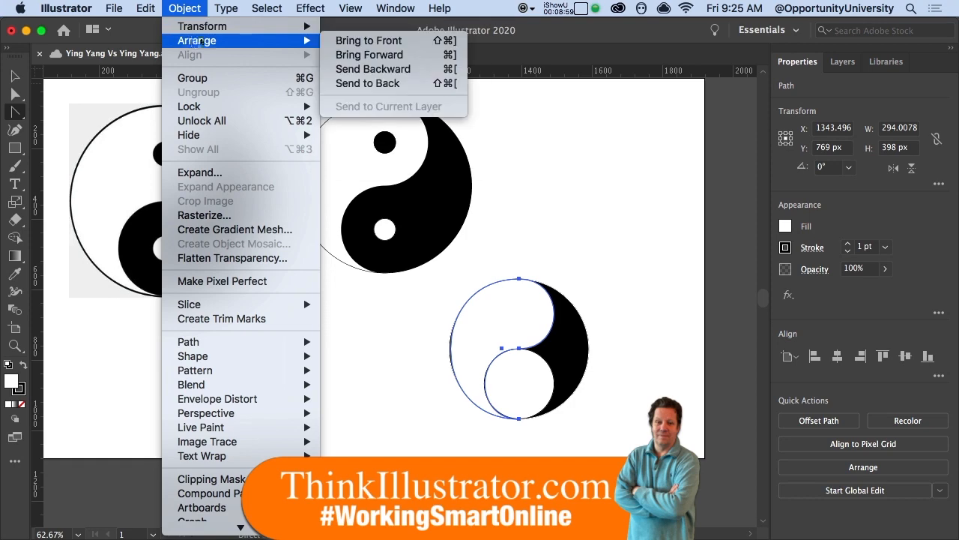
pyautogui.click(198, 6)
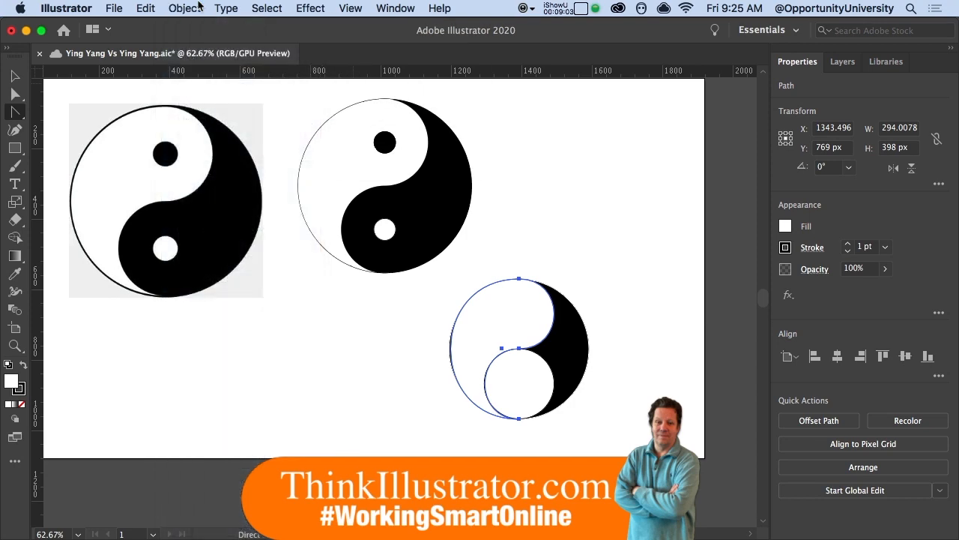
pyautogui.press('super+[')
# Step: Make the upper 199 px circle black and add the lower white circle to the selection
pyautogui.click(572, 265)
pyautogui.click(529, 306)
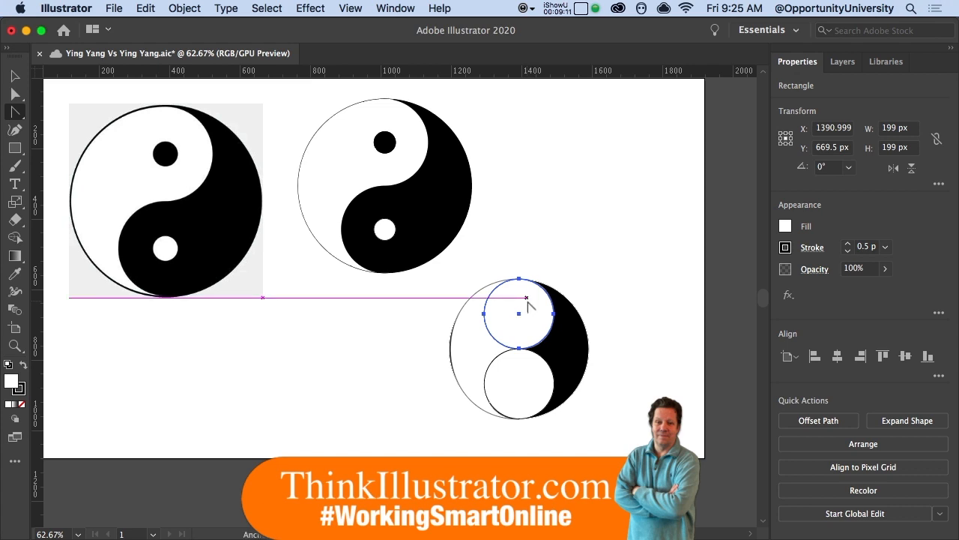
pyautogui.hotkey('shift', 'x')
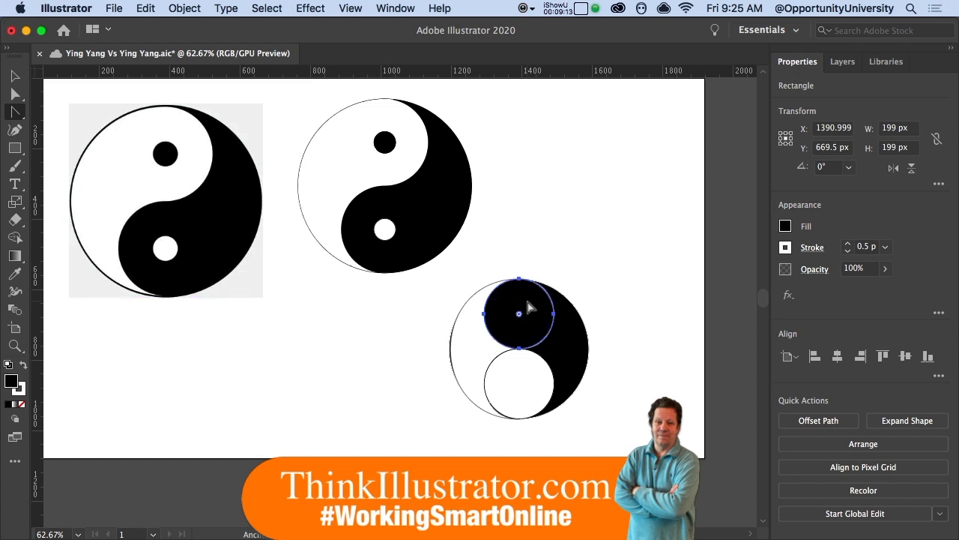
pyautogui.keyDown('shift'); pyautogui.click(525, 368); pyautogui.keyUp('shift')
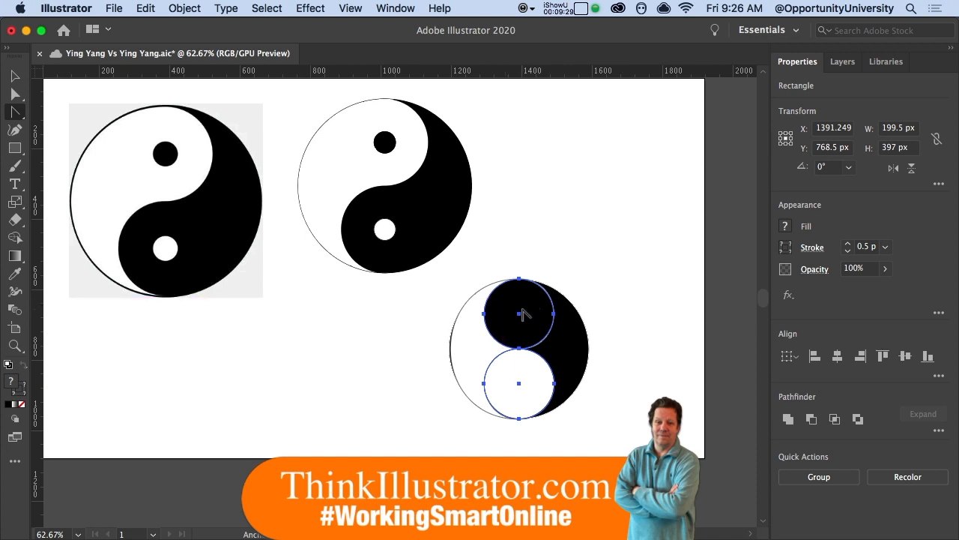
# Step: Scale both small circles to 25% each with Transform Each, correcting a mistaken stretch
pyautogui.click(178, 9)
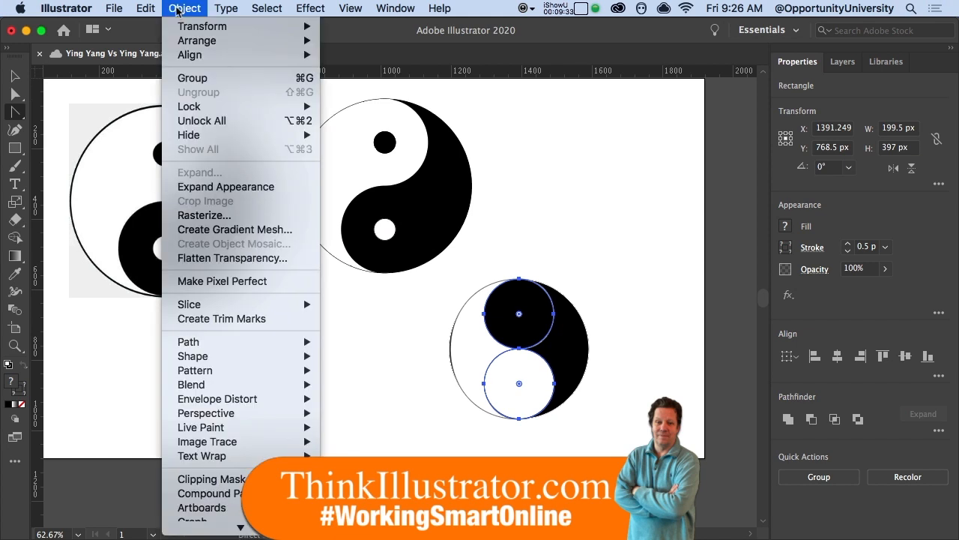
pyautogui.moveTo(182, 27)
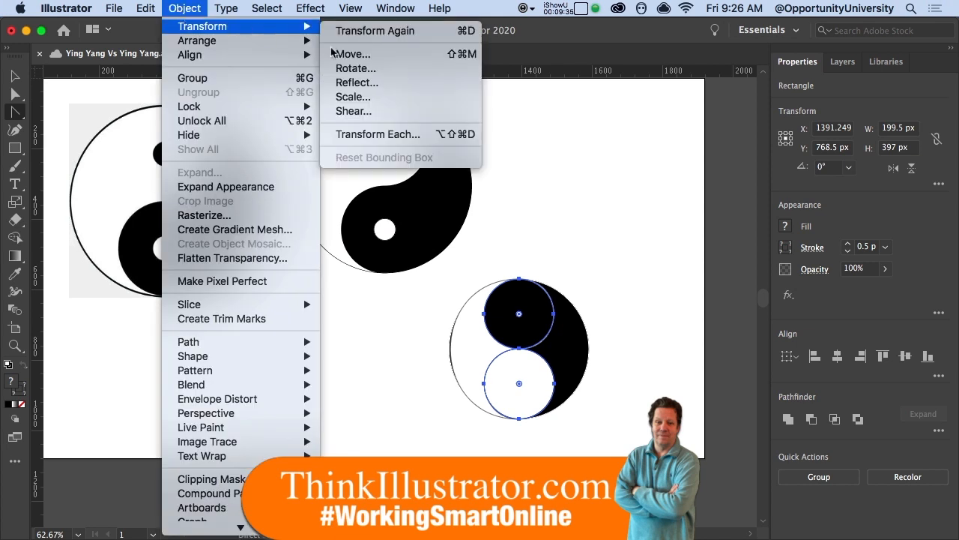
pyautogui.click(383, 134)
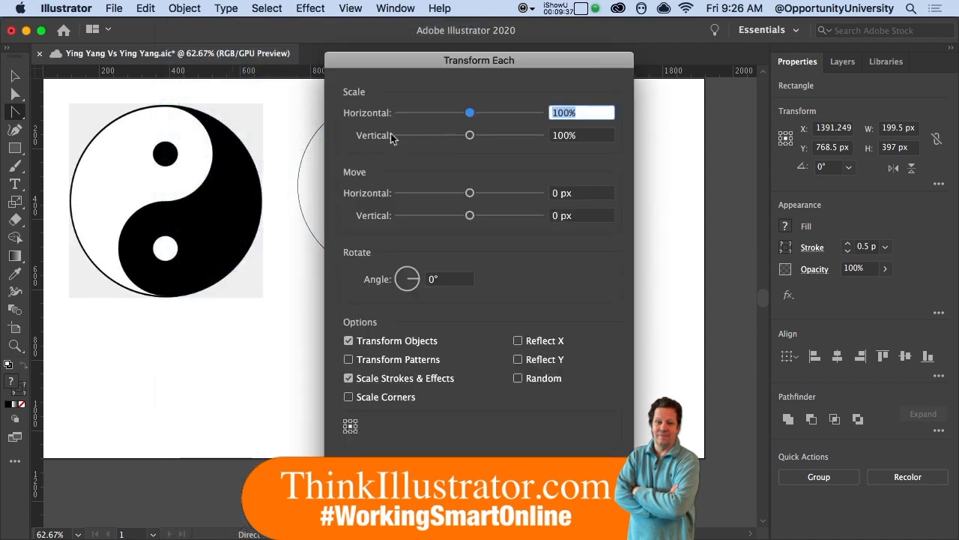
pyautogui.write('258')
pyautogui.press('BackSpace')
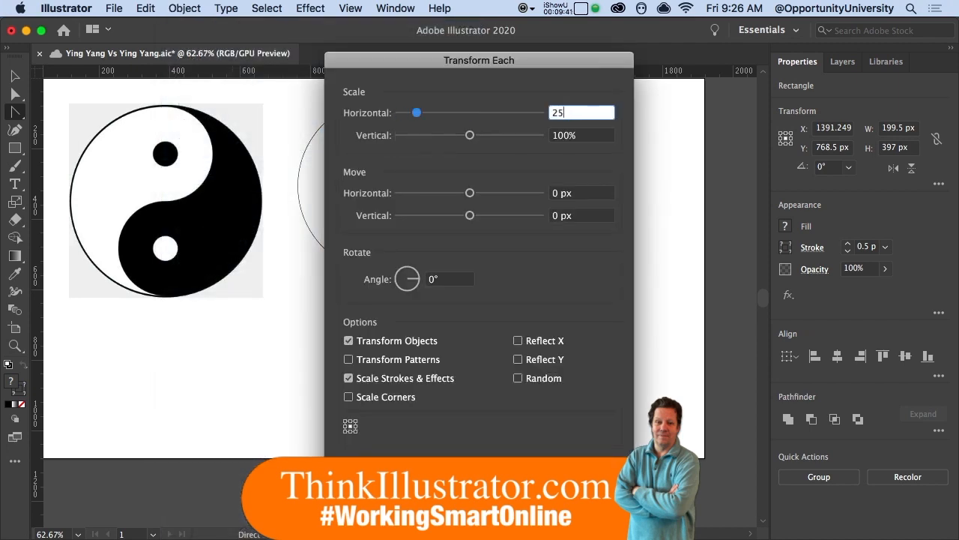
pyautogui.press('Tab')
pyautogui.write('250')
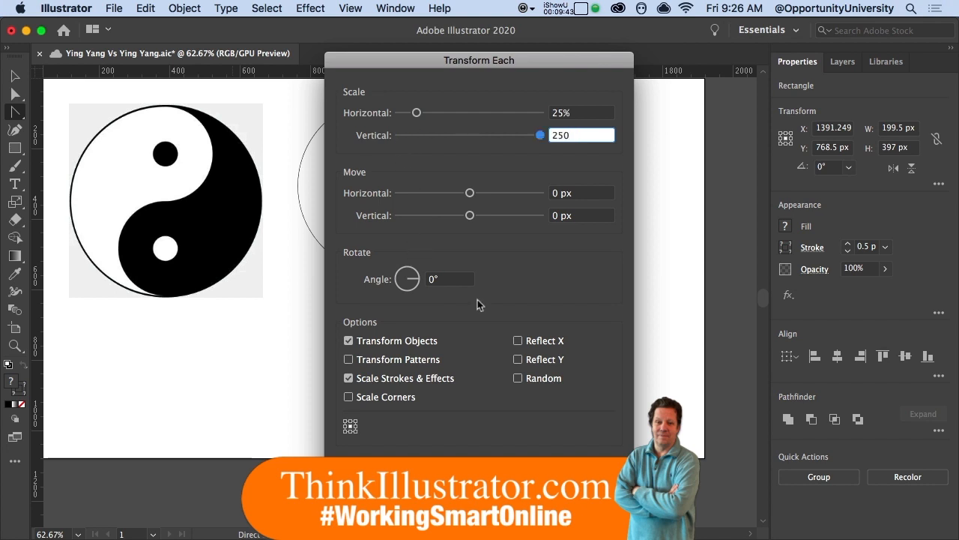
pyautogui.press('Return')
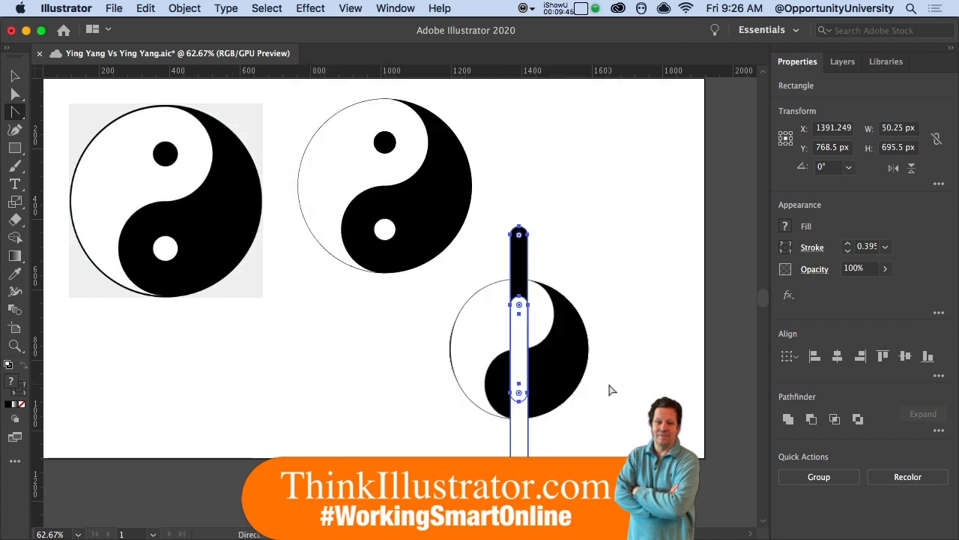
pyautogui.press('alt+shift+super+d')
pyautogui.press('Tab')
pyautogui.write('25')
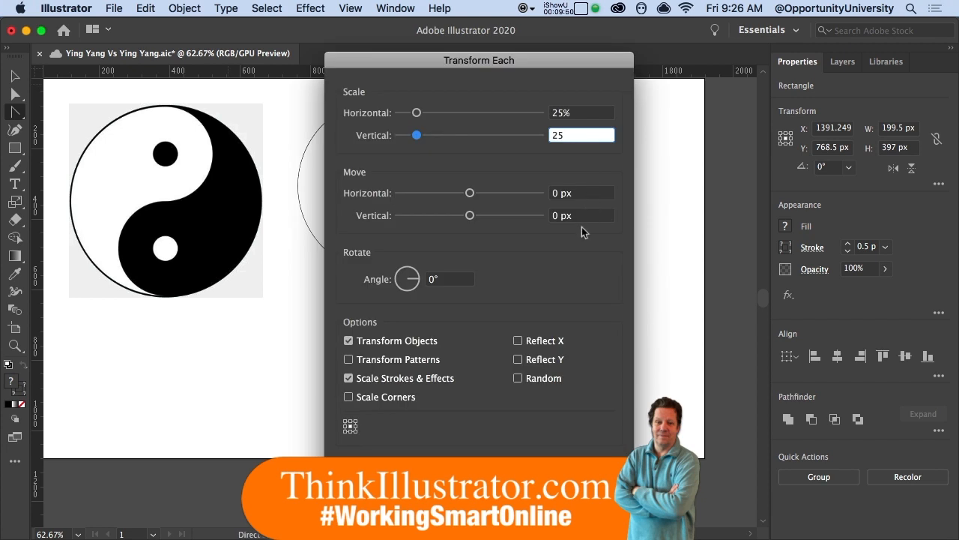
pyautogui.press('Return')
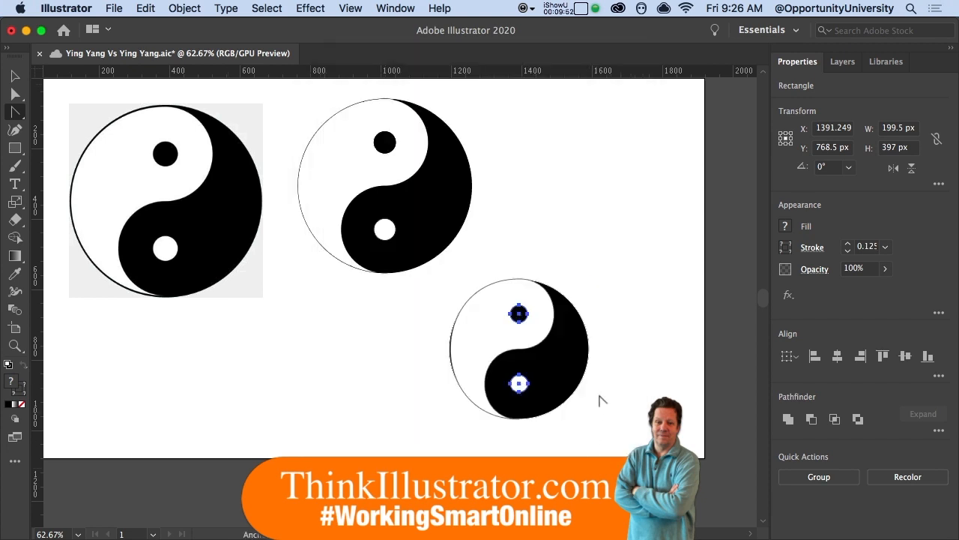
pyautogui.click(612, 370)
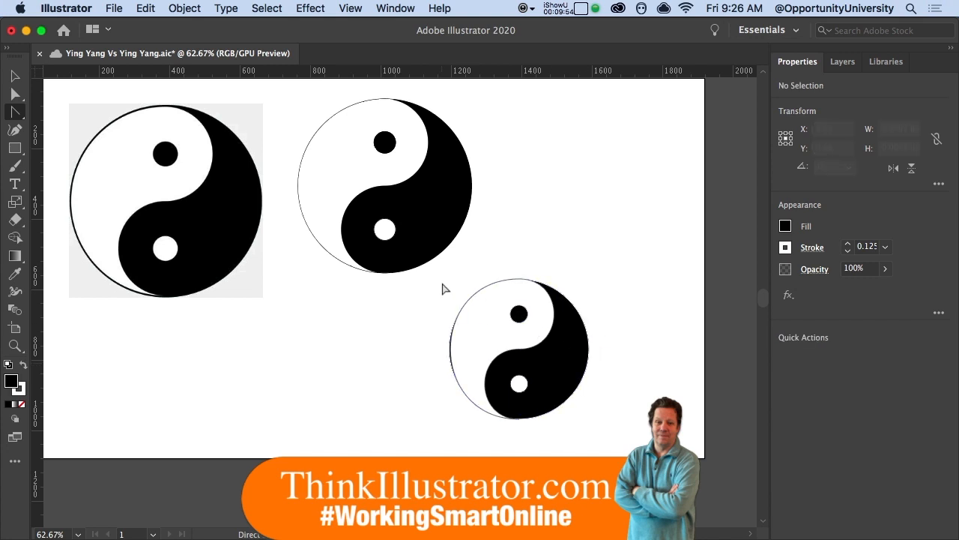
# Step: Move the third yin-yang straight up into the row beside the middle one
pyautogui.moveTo(555, 393); pyautogui.dragTo(615, 219)
pyautogui.press('super+z')
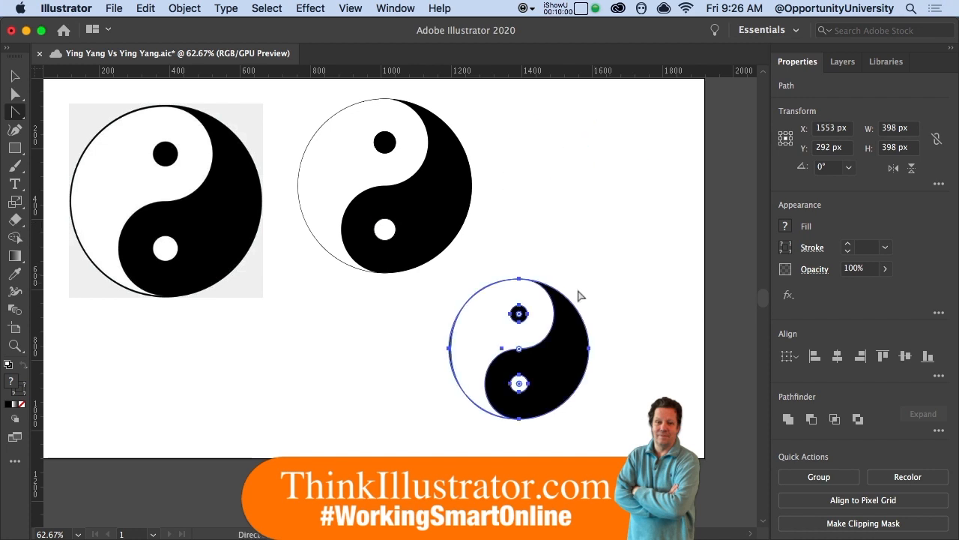
pyautogui.moveTo(561, 322); pyautogui.dragTo(620, 161)
pyautogui.click(649, 262)
# Step: Inspect the parts of the middle and right yin-yangs by selecting each half
pyautogui.click(354, 161)
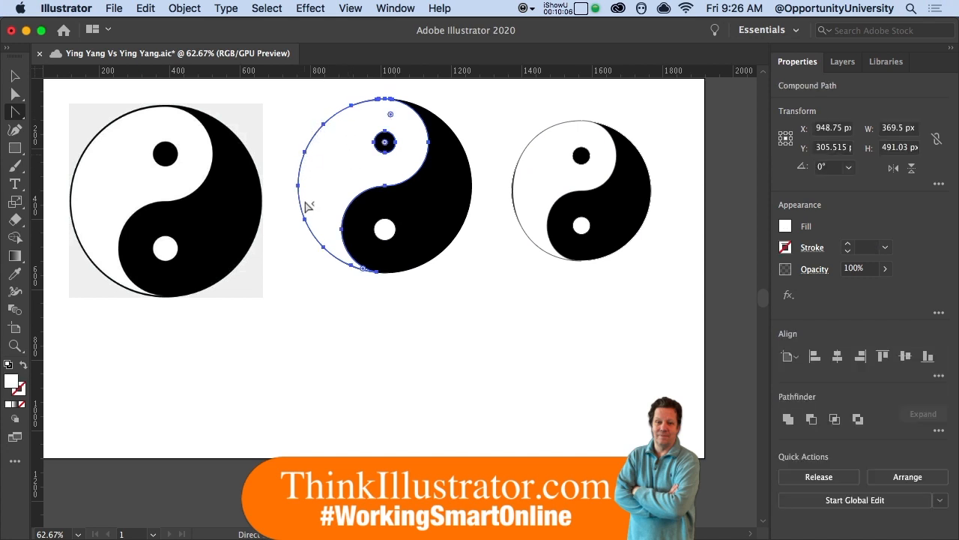
pyautogui.click(425, 215)
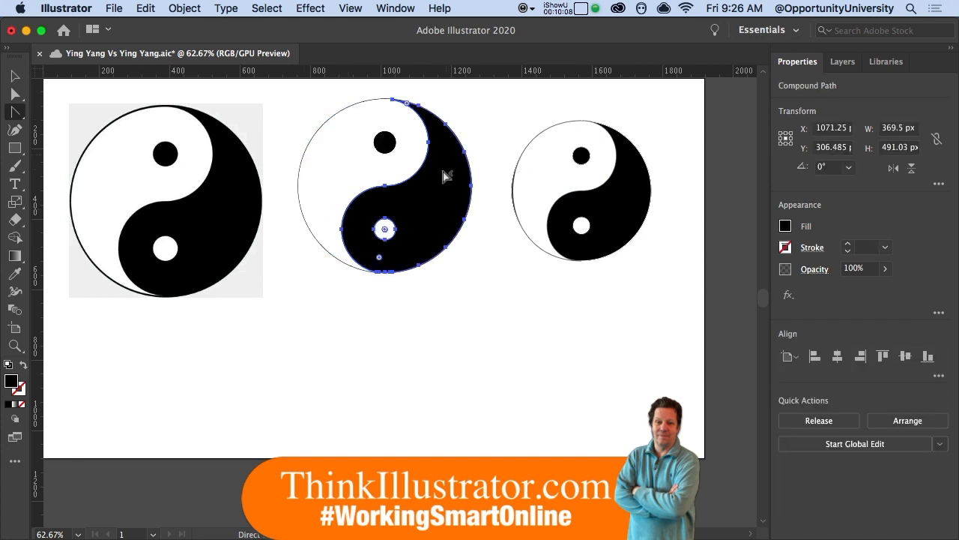
pyautogui.click(332, 154)
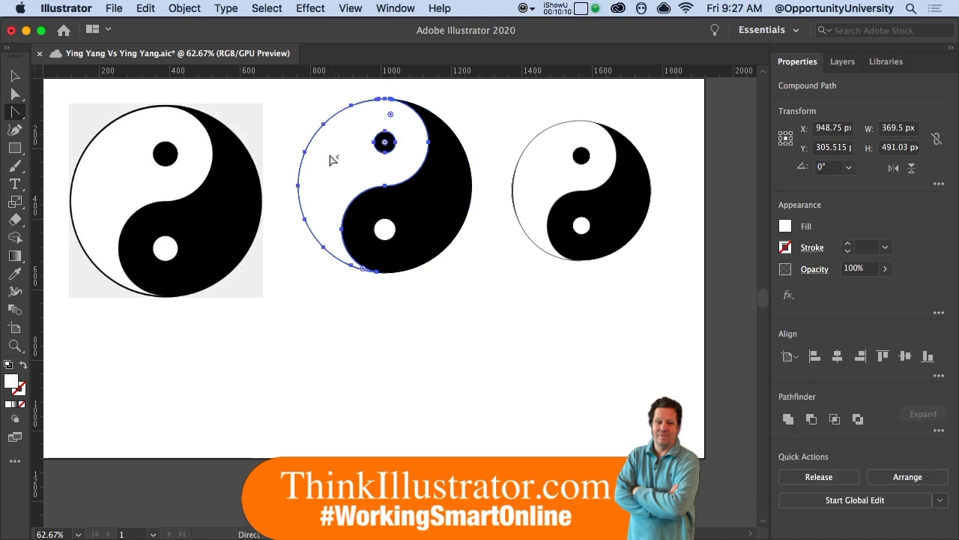
pyautogui.click(518, 178)
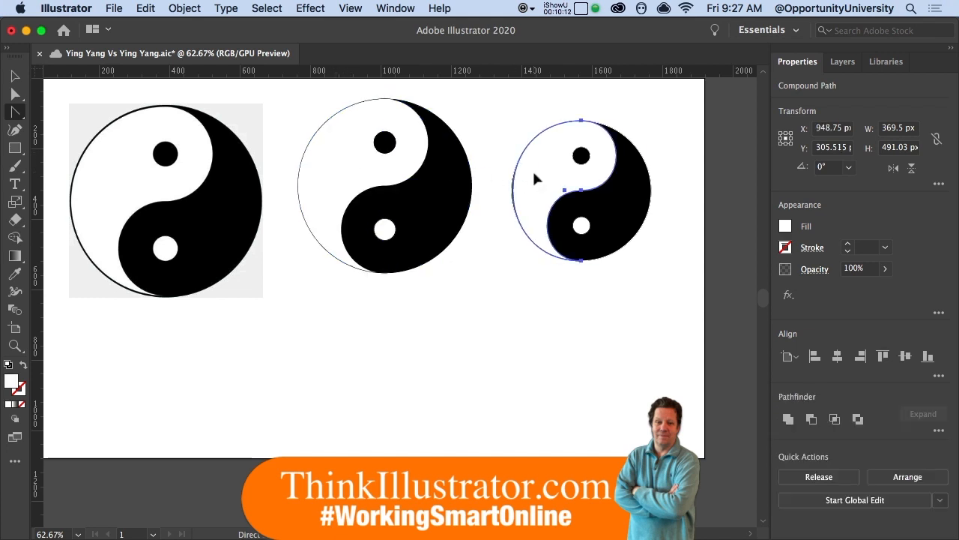
pyautogui.click(609, 209)
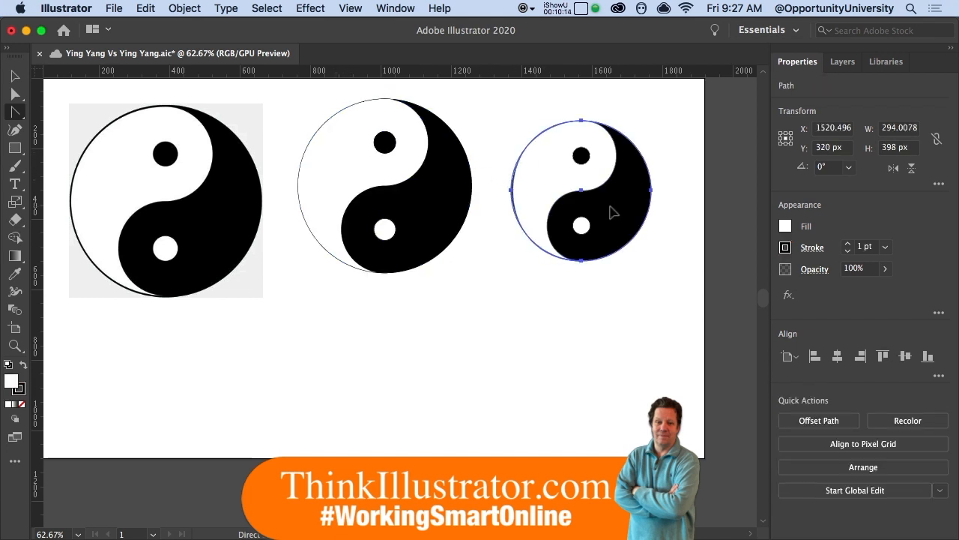
pyautogui.moveTo(302, 101); pyautogui.dragTo(471, 279)
pyautogui.moveTo(506, 115); pyautogui.dragTo(670, 290)
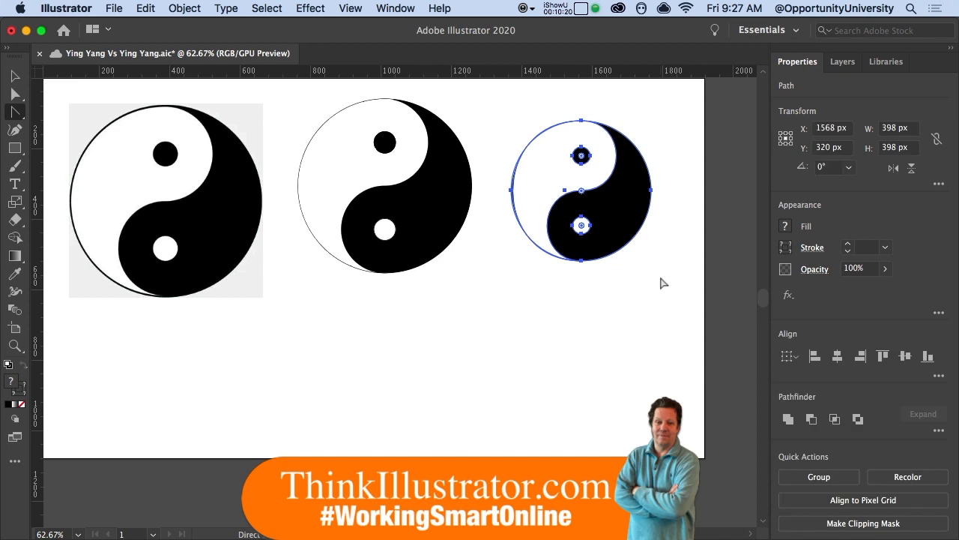
pyautogui.click(647, 260)
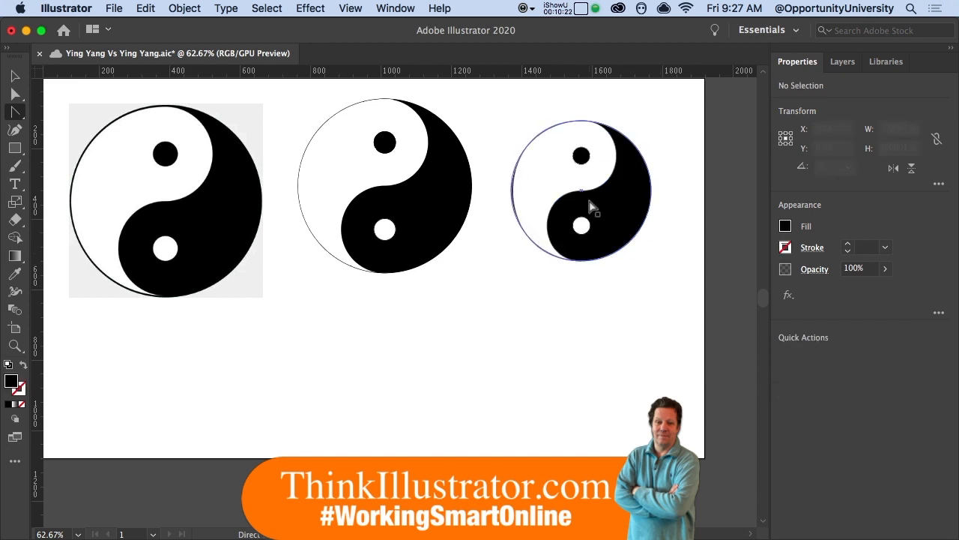
# Step: Drag the right yin-yang's black circle down to reveal it, then undo the move
pyautogui.click(618, 215)
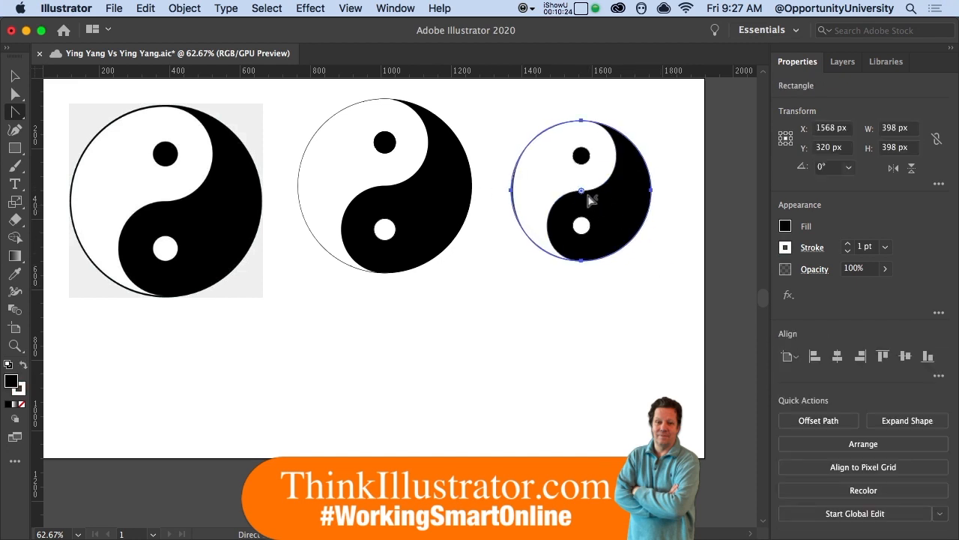
pyautogui.moveTo(621, 218); pyautogui.dragTo(633, 356)
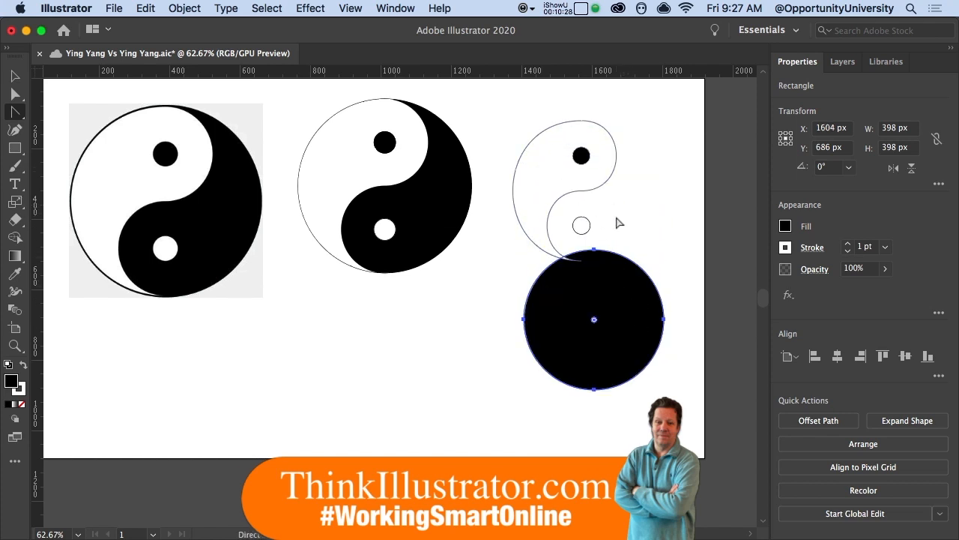
pyautogui.press('cmd+z')
pyautogui.click(641, 297)
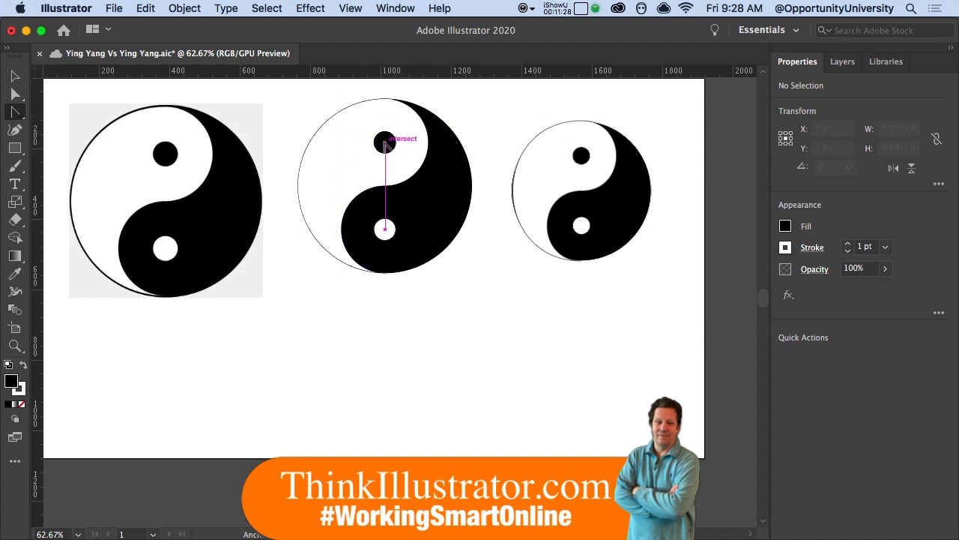
pyautogui.click(184, 9)
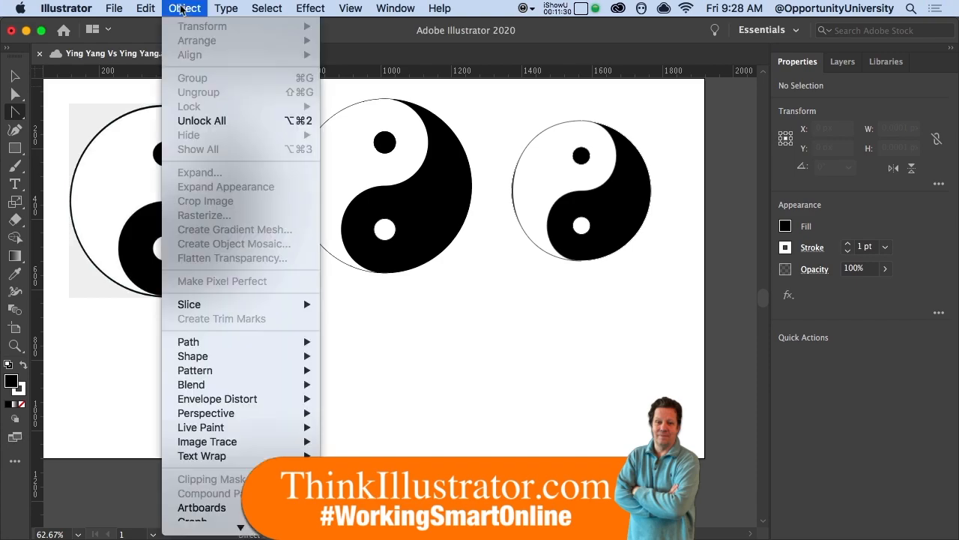
pyautogui.click(193, 6)
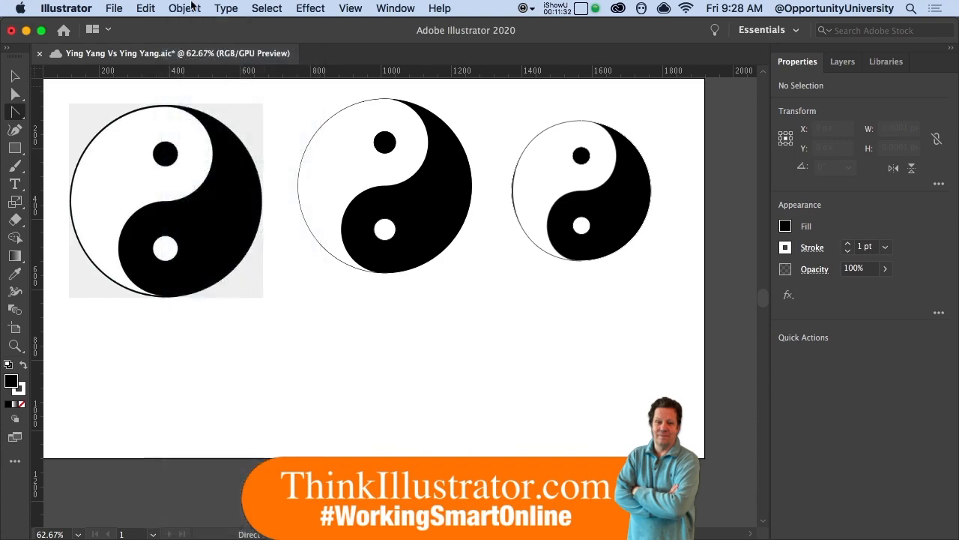